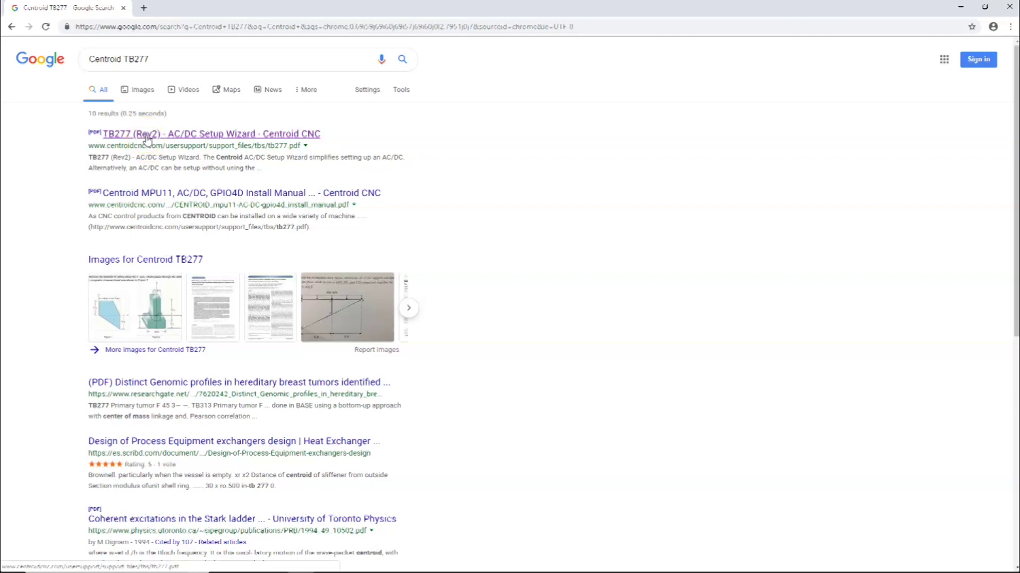
Open the 'TB277 (Rev2) - AC/DC Setup Wizard - Centroid CNC' PDF from the search results.
{"action": "left_click", "coordinate": [140, 63]}
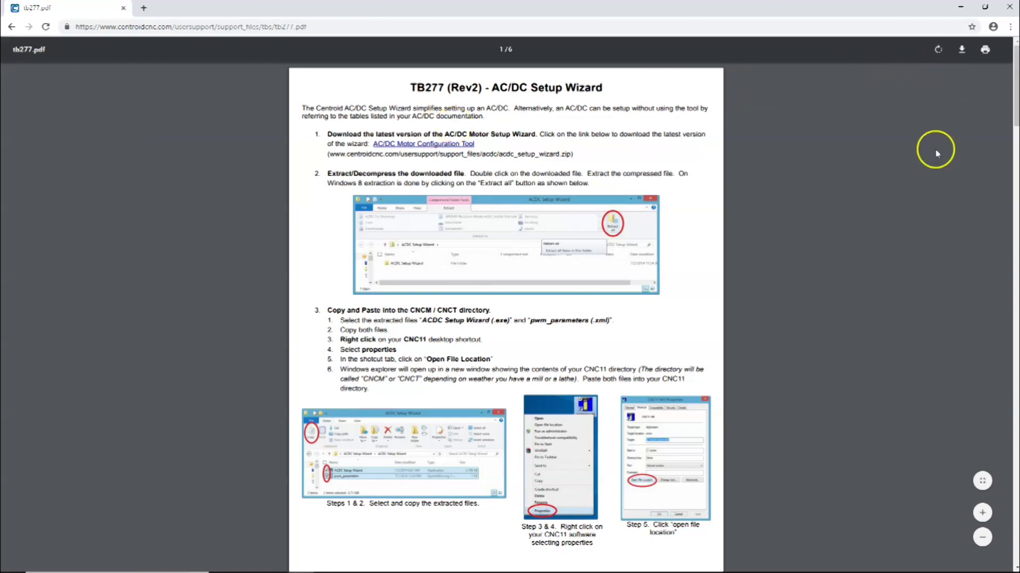
Zoom the PDF in three steps, download the AC/DC Motor Configuration Tool, and find acdc_setup_wizard.zip in Downloads.
{"action": "left_click", "coordinate": [982, 513]}
{"action": "left_click", "coordinate": [982, 513]}
{"action": "left_click", "coordinate": [982, 513]}
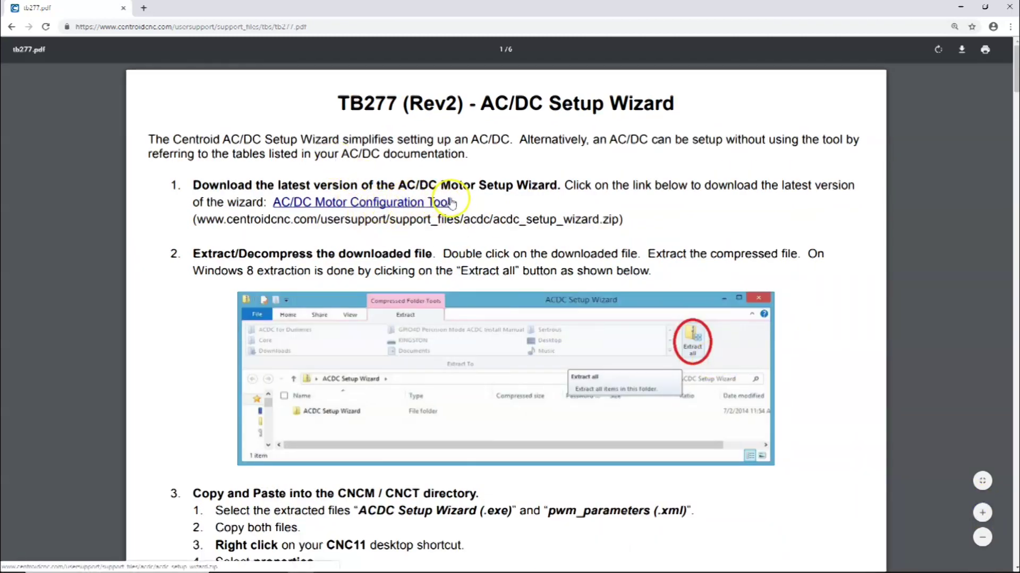
{"action": "left_click", "coordinate": [365, 206]}
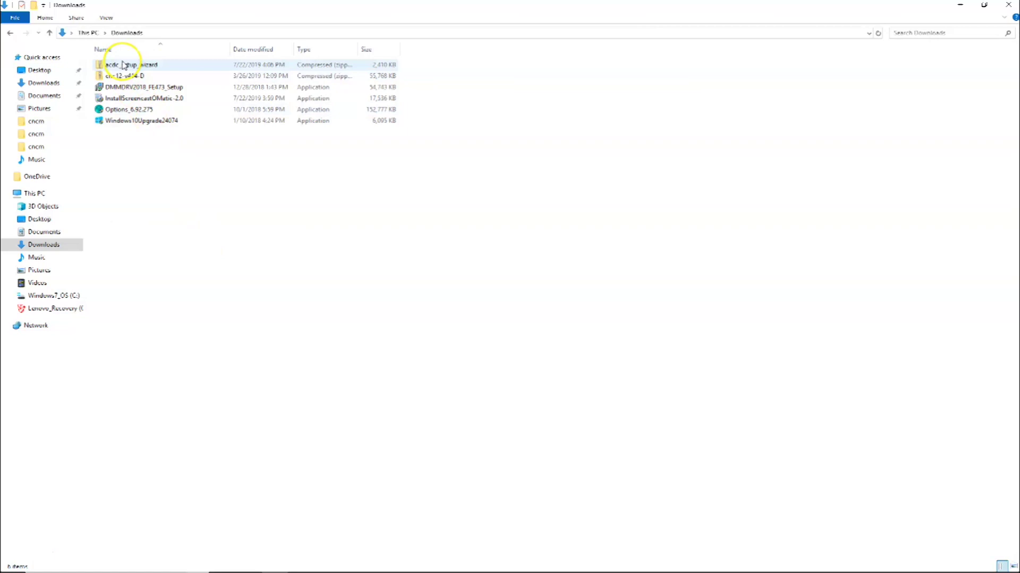
{"action": "left_click", "coordinate": [122, 65]}
Copy acdc_setup_wizard.zip from Downloads and paste it onto the desktop.
{"action": "right_click", "coordinate": [124, 65]}
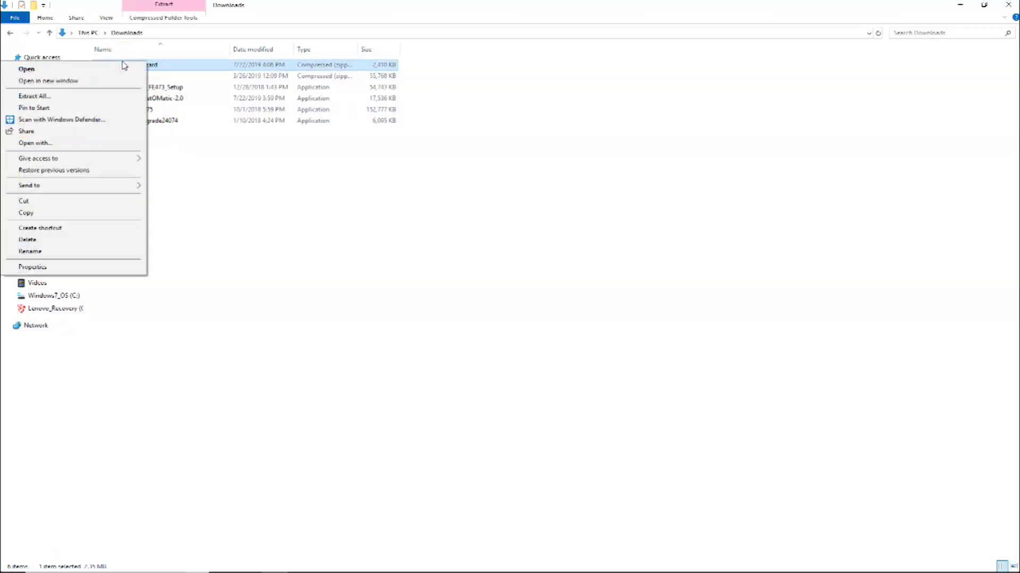
{"action": "left_click", "coordinate": [56, 213]}
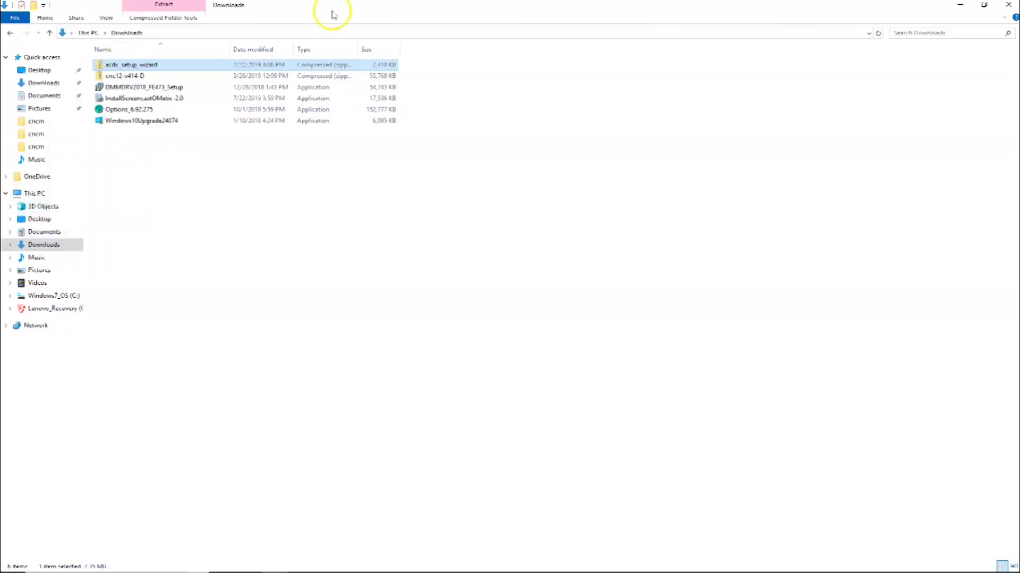
{"action": "left_click", "coordinate": [962, 5]}
{"action": "left_click", "coordinate": [963, 7]}
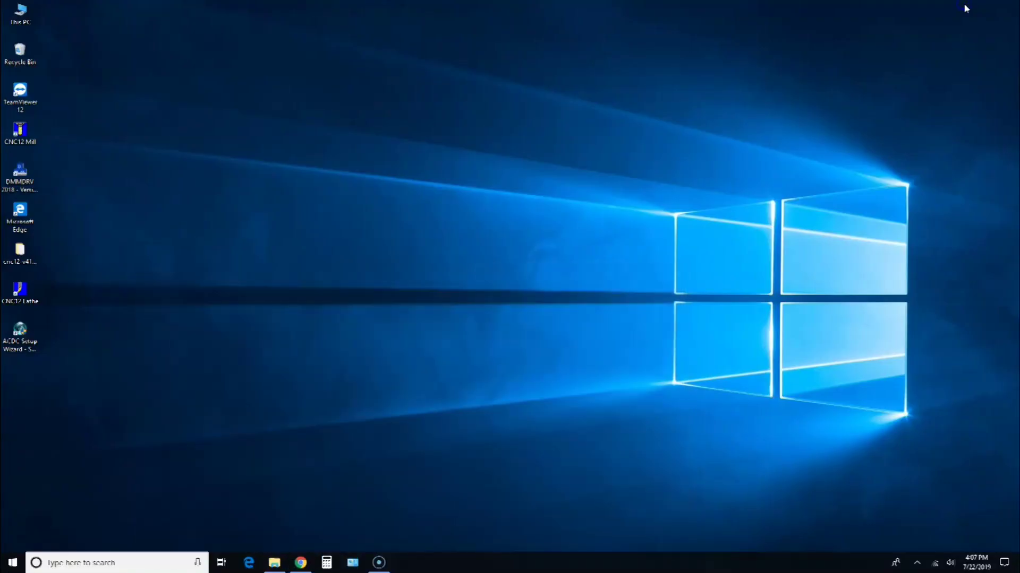
{"action": "right_click", "coordinate": [371, 215]}
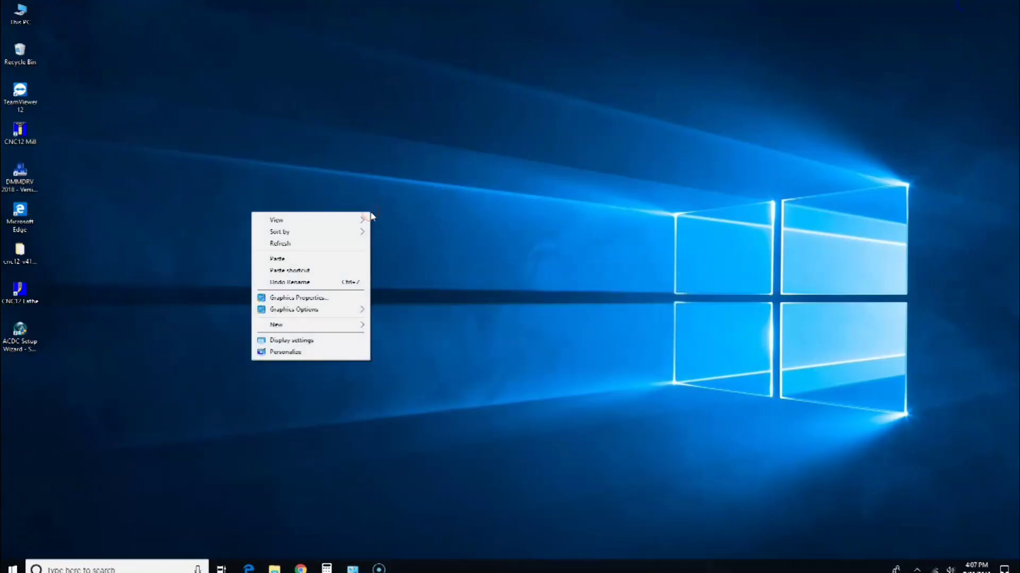
{"action": "left_click", "coordinate": [339, 260]}
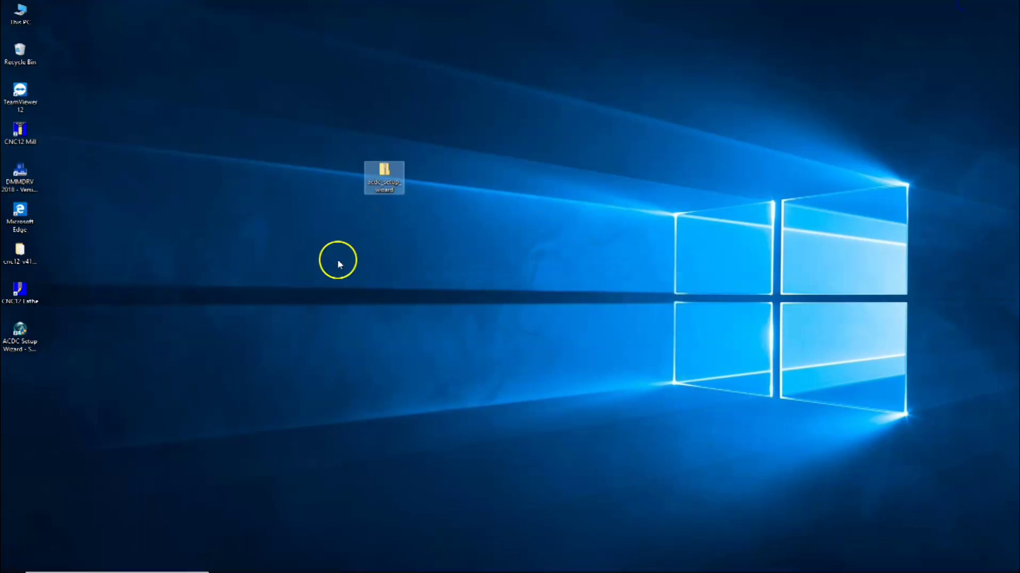
Extract the desktop zip's contents into an acdc_setup_wizard folder on the desktop.
{"action": "right_click", "coordinate": [389, 181]}
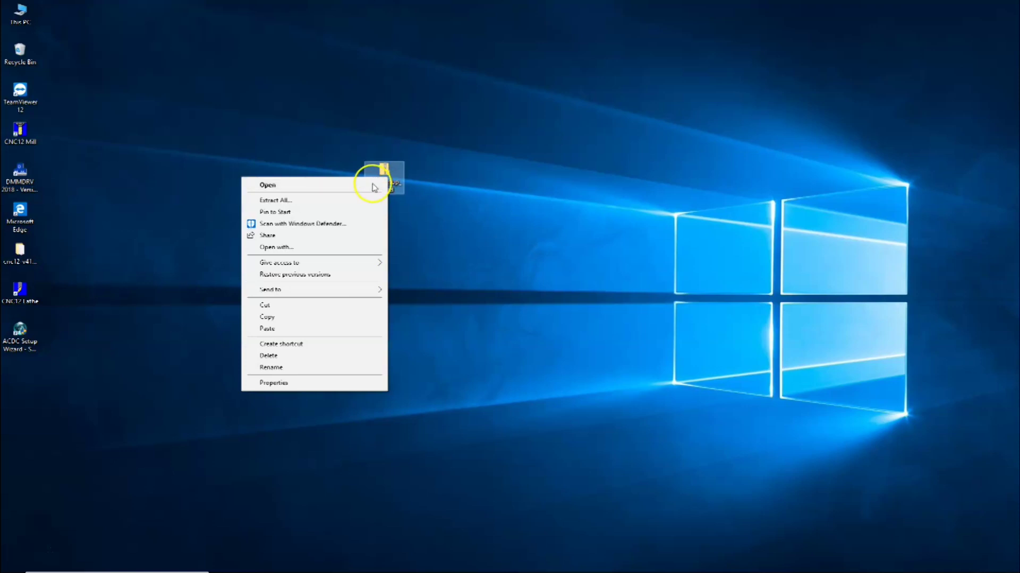
{"action": "left_click", "coordinate": [362, 201]}
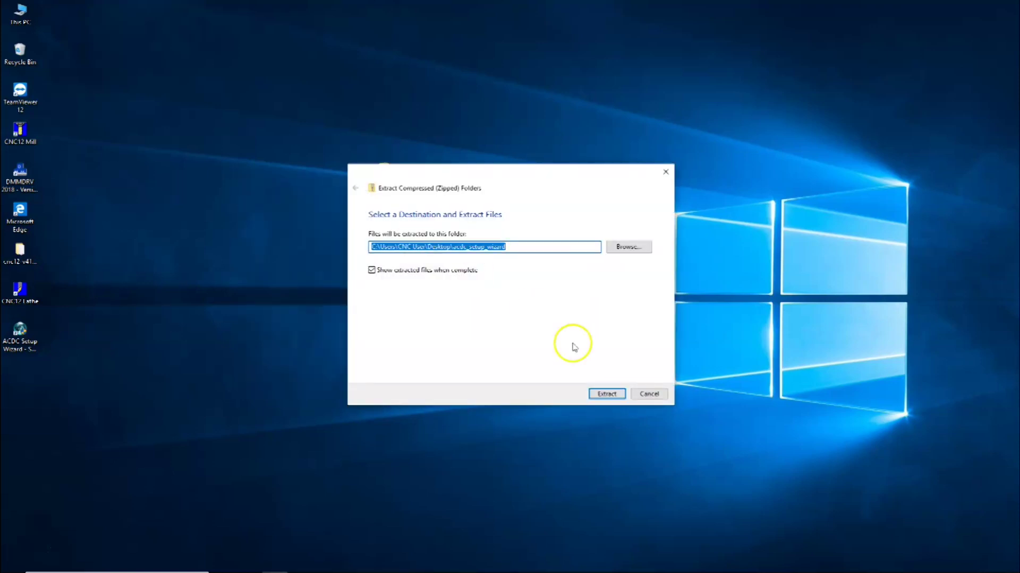
{"action": "left_click", "coordinate": [607, 393]}
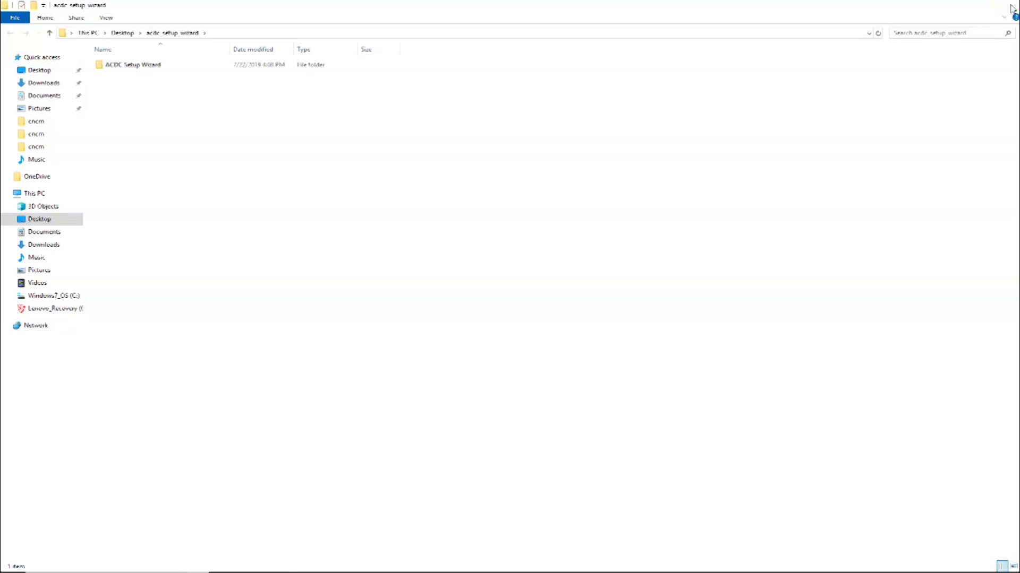
{"action": "left_click", "coordinate": [1011, 7]}
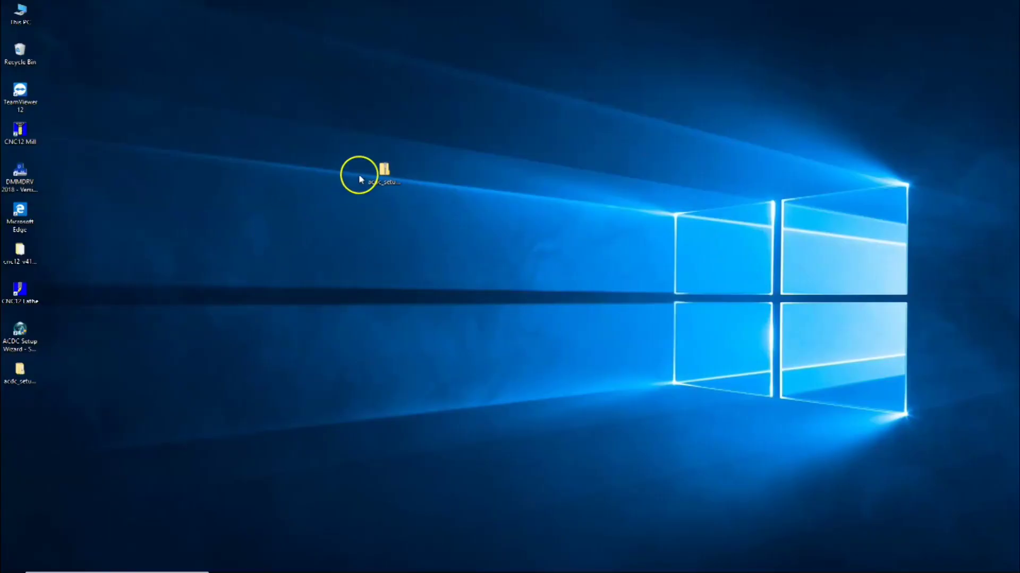
Delete the acdc_setup_wizard zip to the Recycle Bin.
{"action": "right_click", "coordinate": [385, 168]}
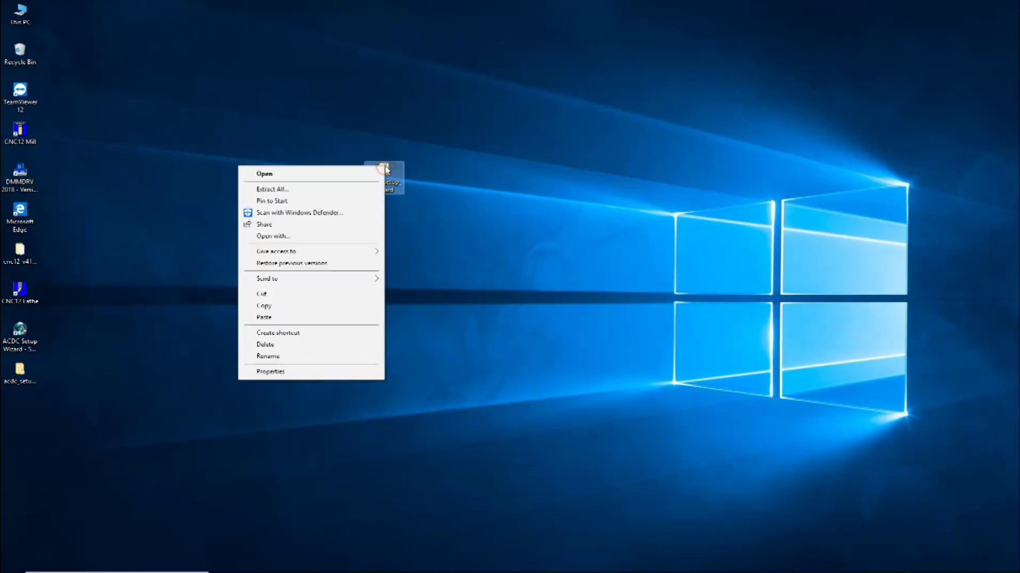
{"action": "left_click", "coordinate": [266, 345]}
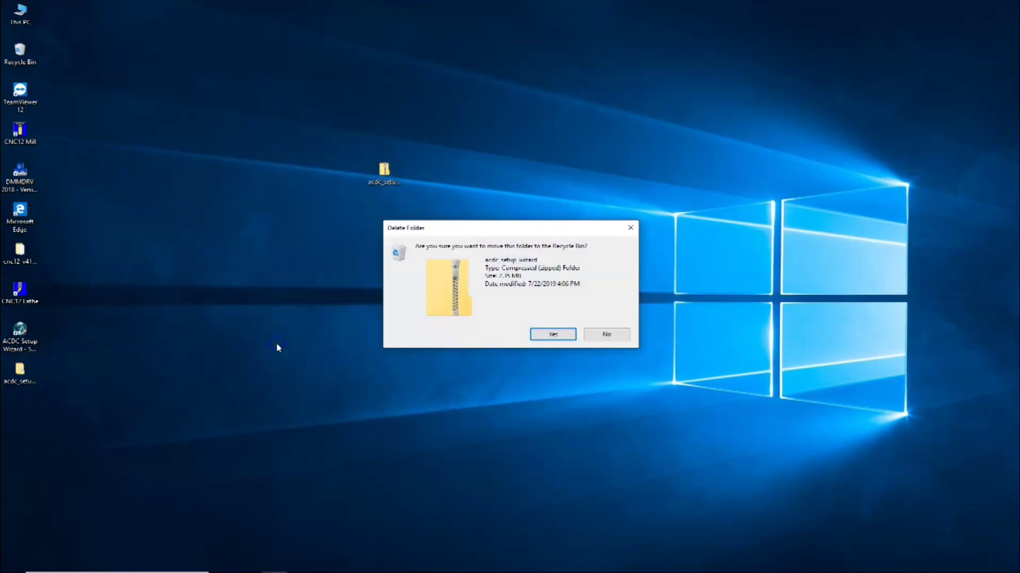
{"action": "left_click", "coordinate": [532, 337]}
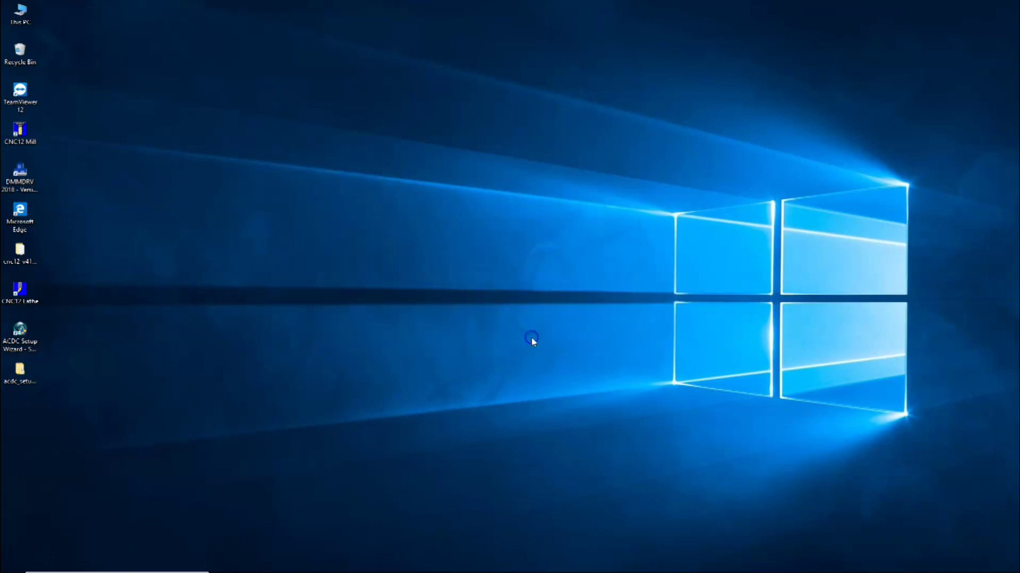
Open the extracted ACDC Setup Wizard subfolder, then return to the tb277.pdf guide.
{"action": "double_click", "coordinate": [19, 375]}
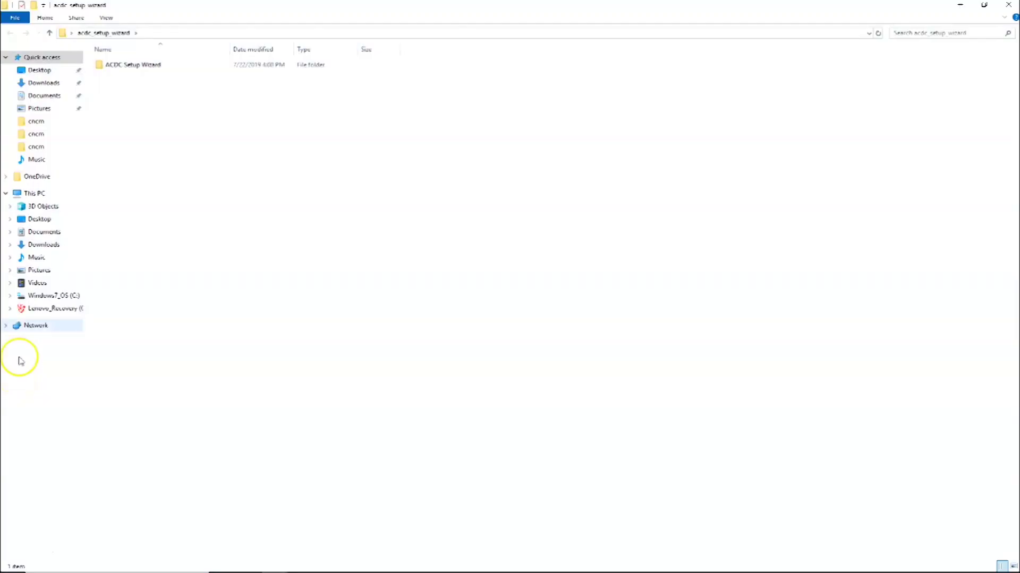
{"action": "double_click", "coordinate": [115, 65]}
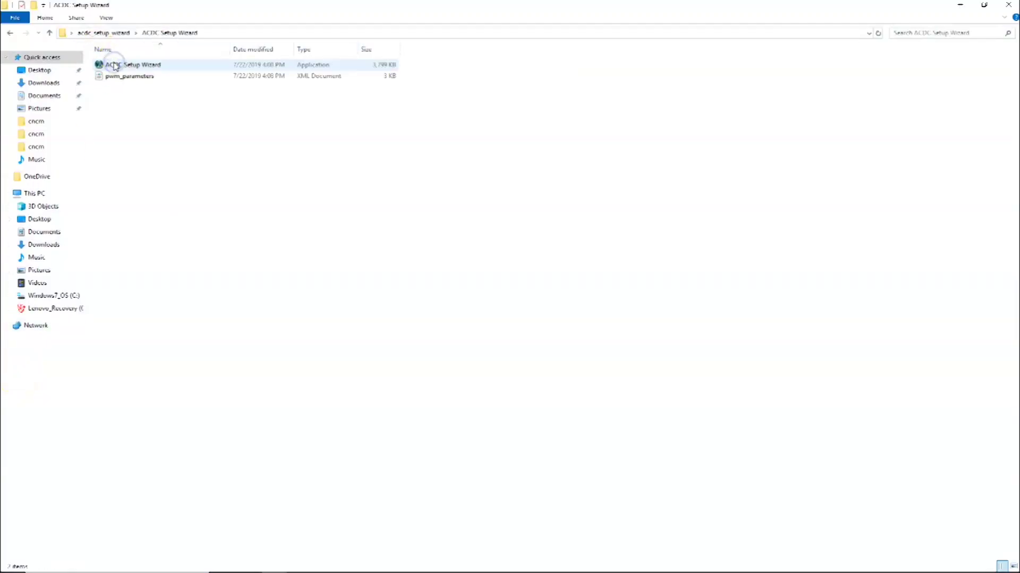
{"action": "mouse_move", "coordinate": [353, 567]}
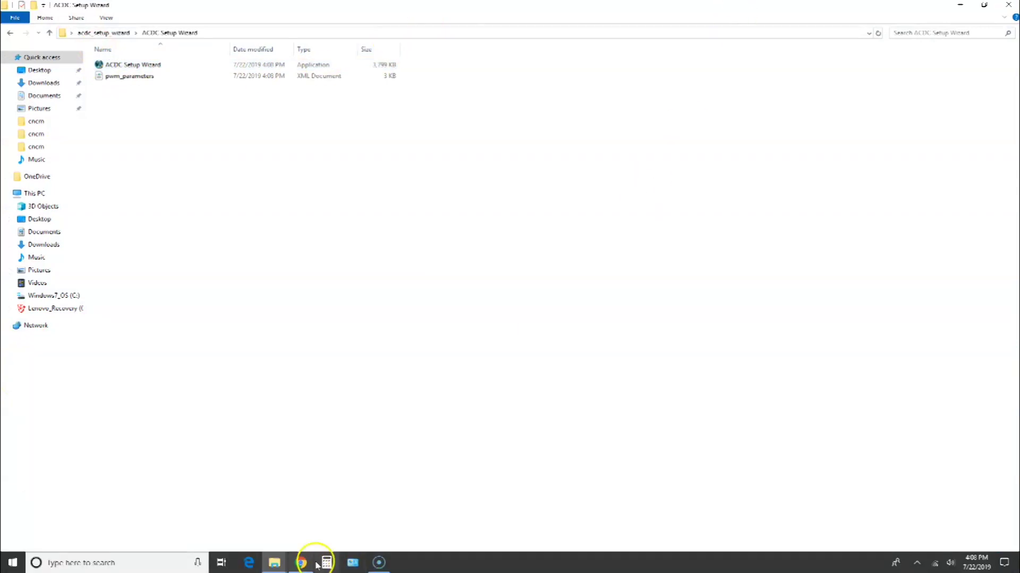
{"action": "left_click", "coordinate": [359, 565]}
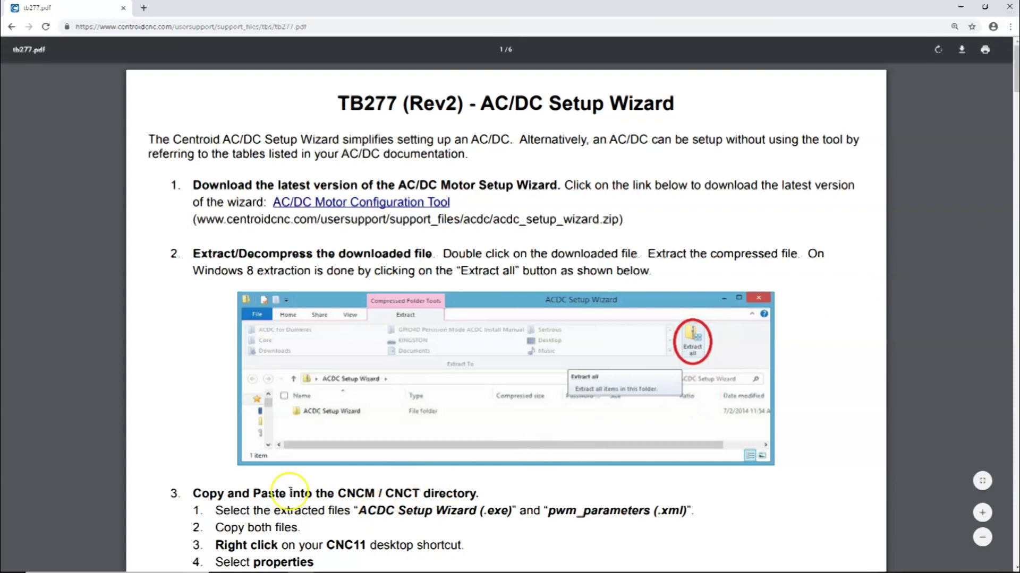
Scroll the guide to step 3's copy-and-paste instructions, then minimize Chrome.
{"action": "scroll", "coordinate": [332, 477], "scroll_direction": "down", "scroll_amount": 3}
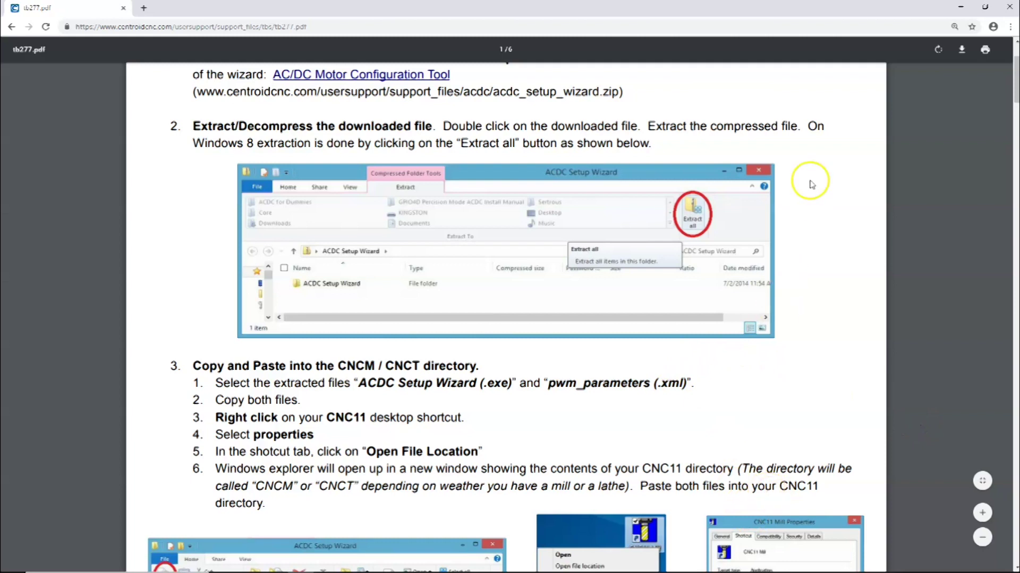
{"action": "left_click", "coordinate": [961, 8]}
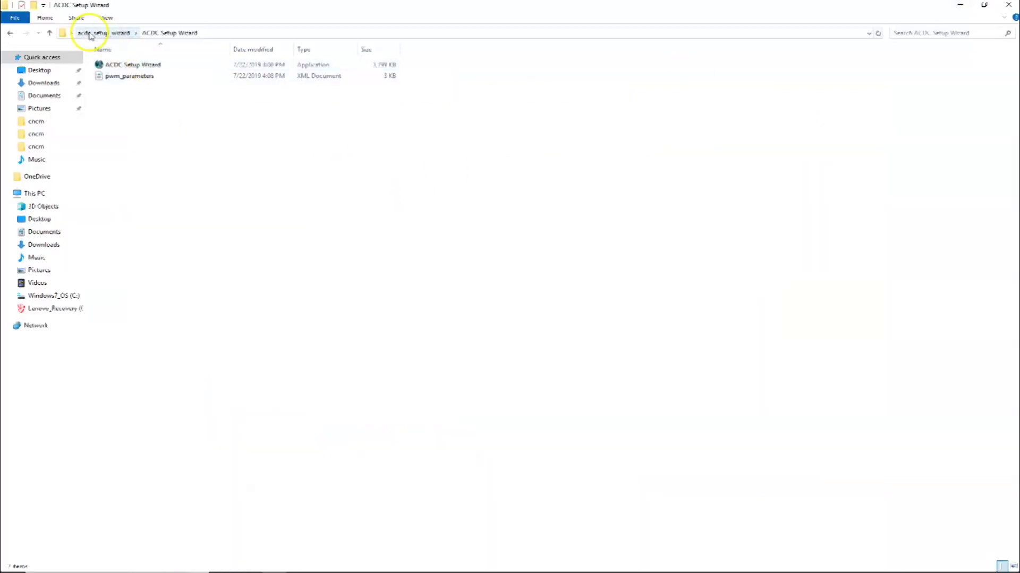
Reopen the desktop ACDC Setup Wizard folder and copy both the application and pwm_parameters.
{"action": "left_click", "coordinate": [88, 32]}
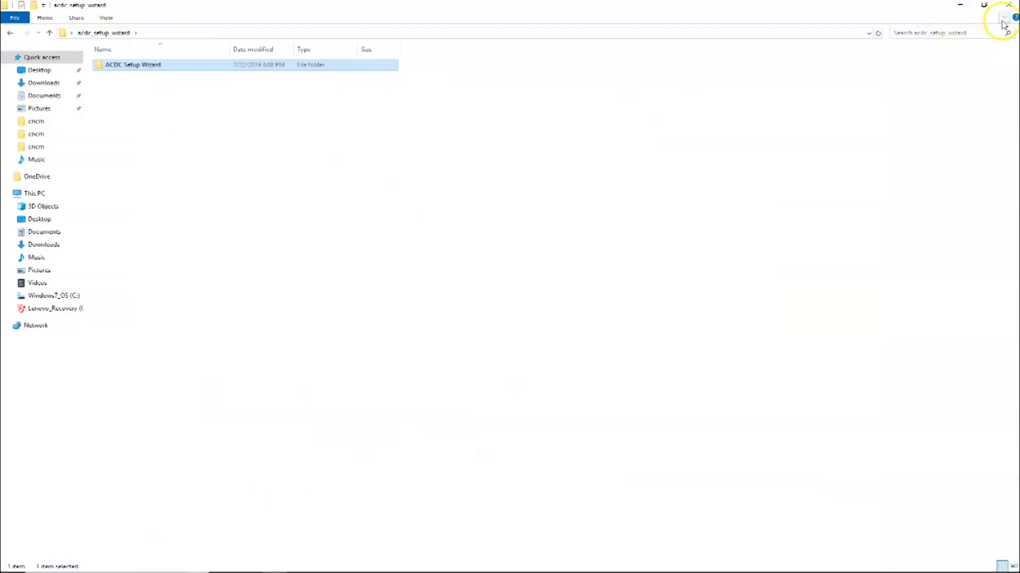
{"action": "left_click", "coordinate": [1007, 5]}
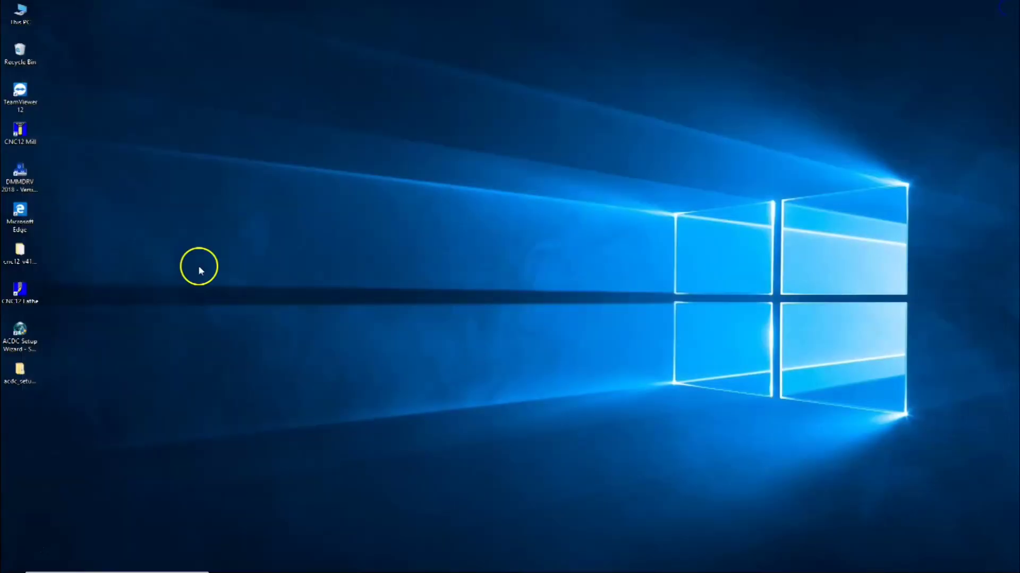
{"action": "double_click", "coordinate": [19, 370]}
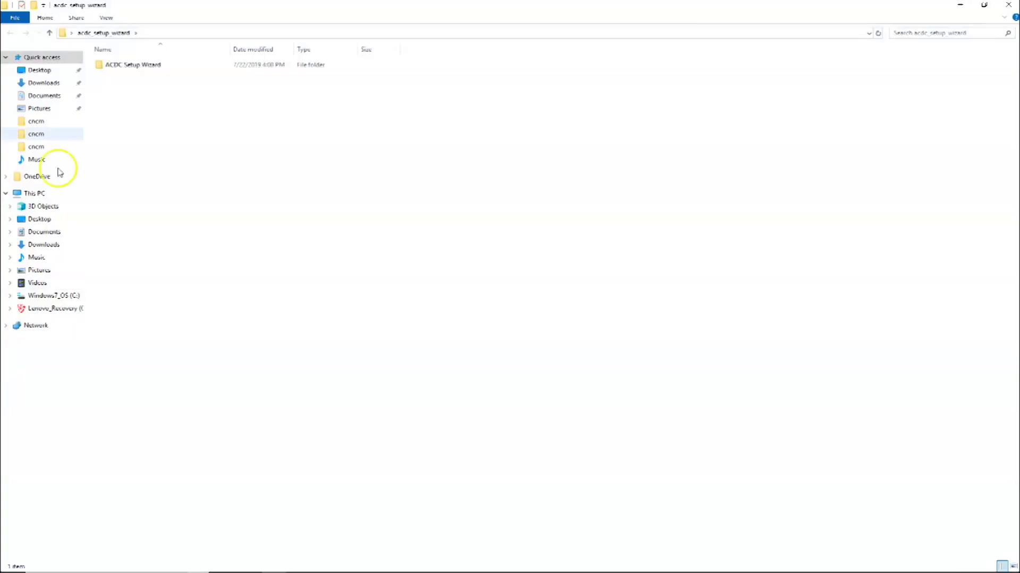
{"action": "double_click", "coordinate": [122, 65]}
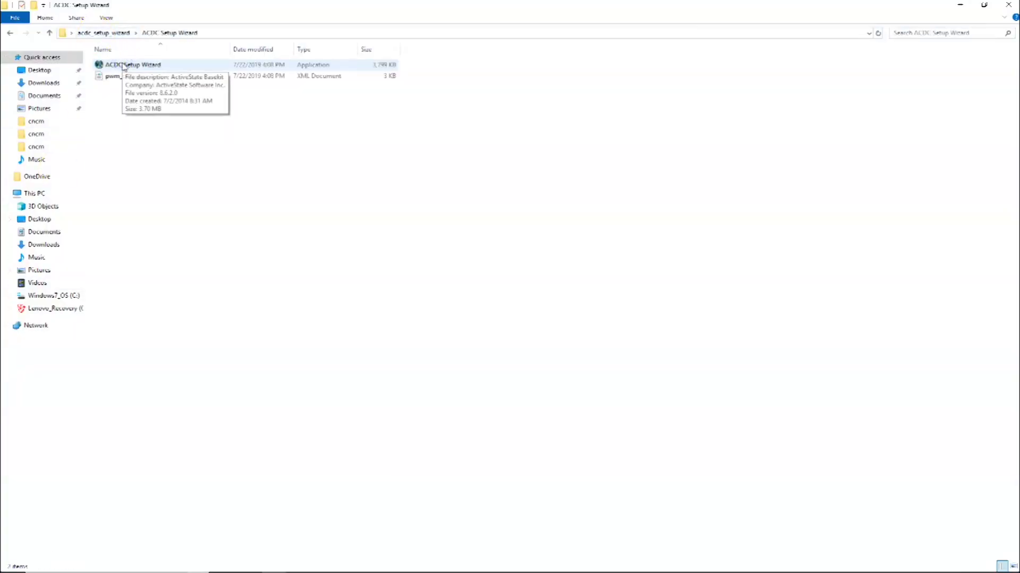
{"action": "key", "text": "ctrl+a"}
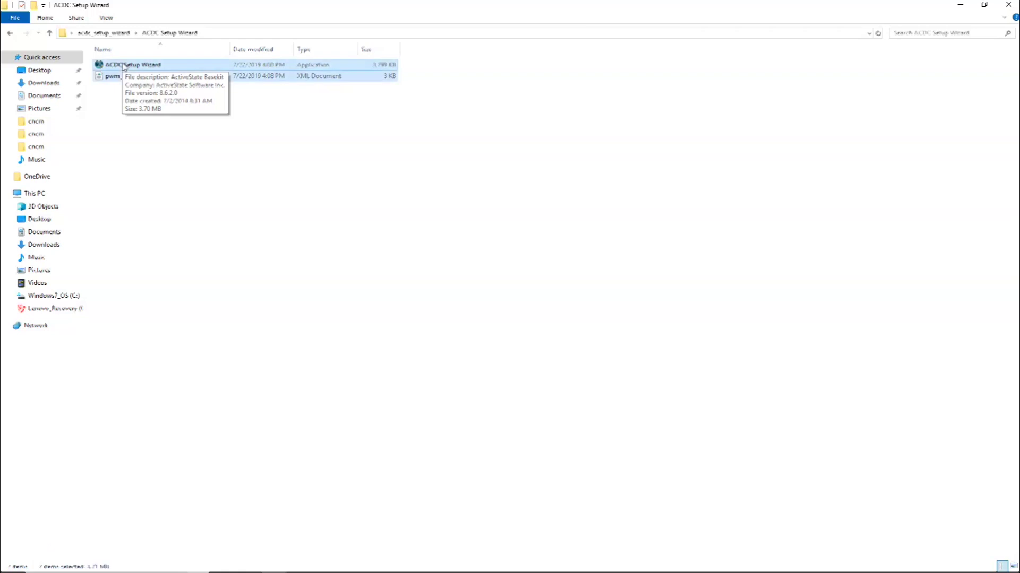
{"action": "right_click", "coordinate": [123, 64]}
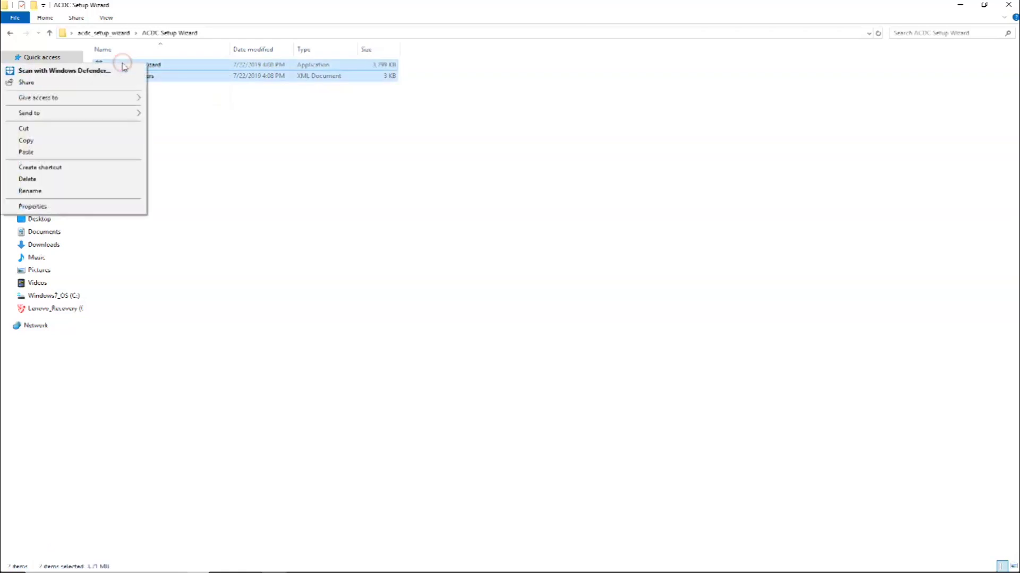
{"action": "left_click", "coordinate": [95, 144]}
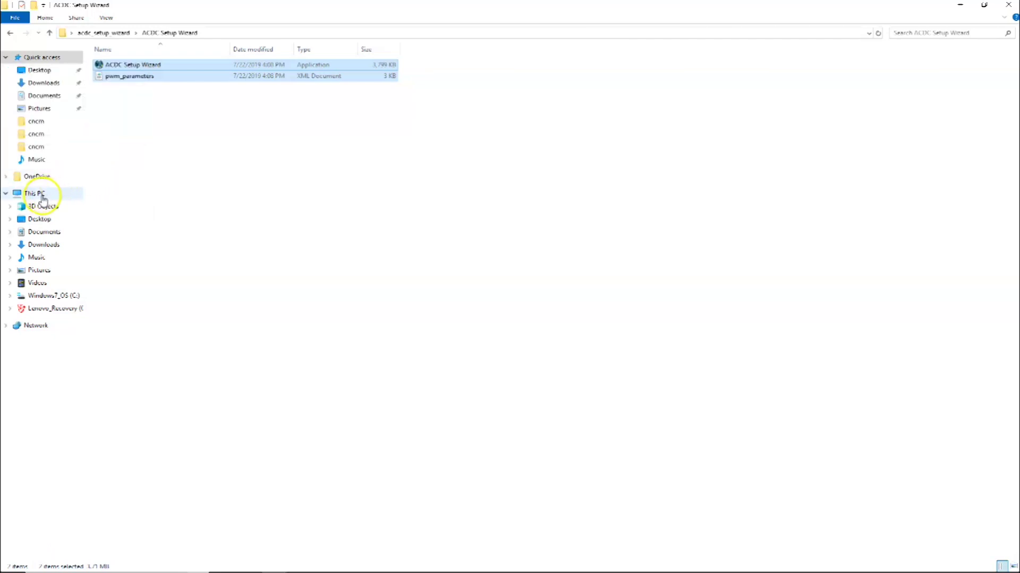
Paste both wizard files into C:\cnct, replacing the same-named files, then return to the guide.
{"action": "left_click", "coordinate": [41, 296]}
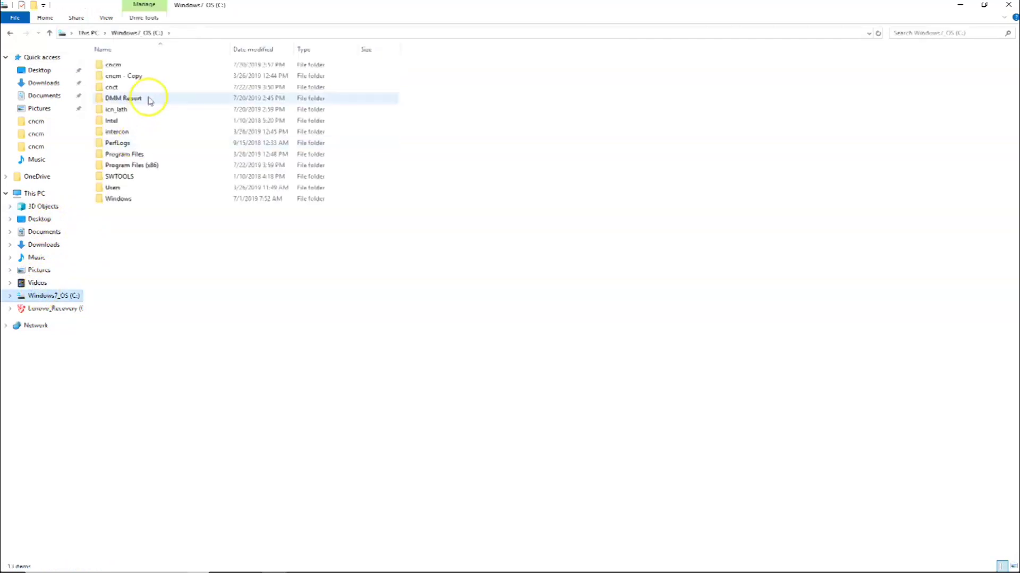
{"action": "double_click", "coordinate": [151, 89]}
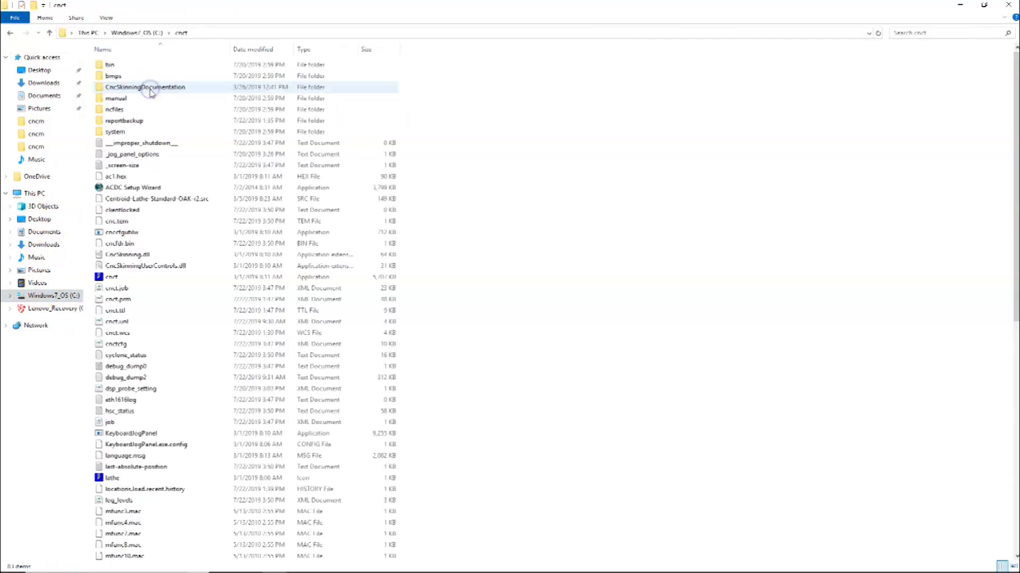
{"action": "right_click", "coordinate": [627, 291]}
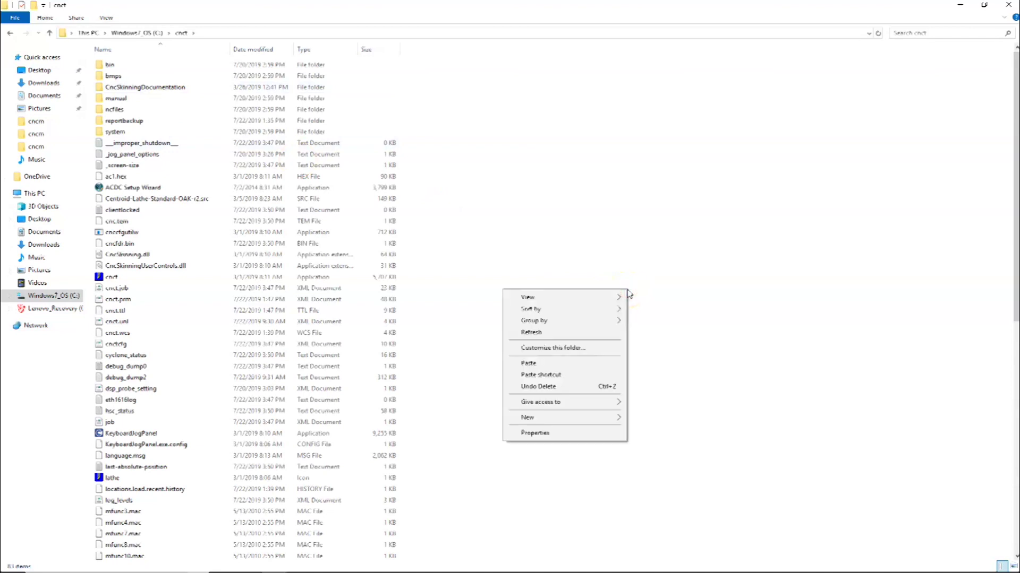
{"action": "left_click", "coordinate": [575, 365]}
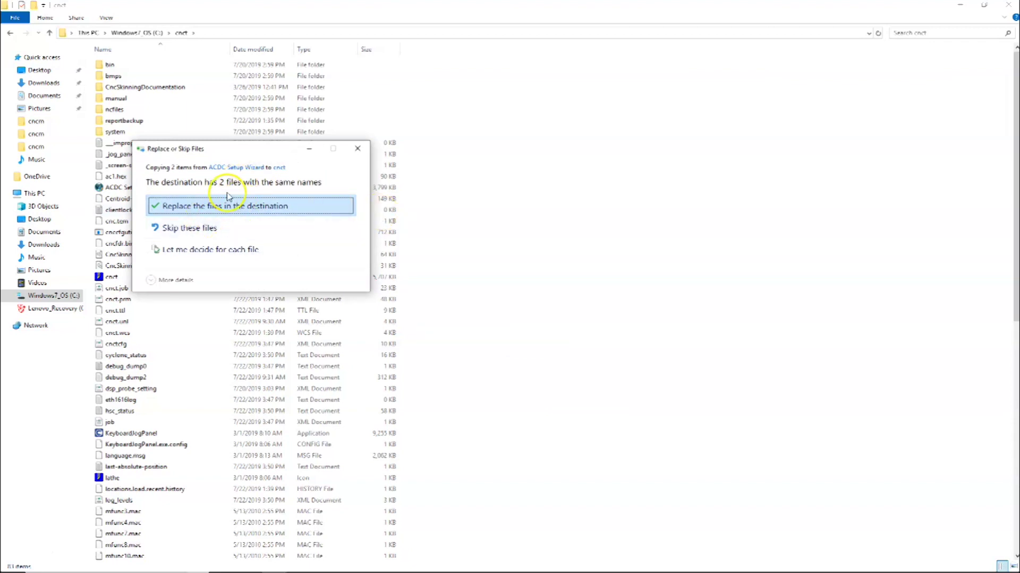
{"action": "left_click", "coordinate": [228, 210]}
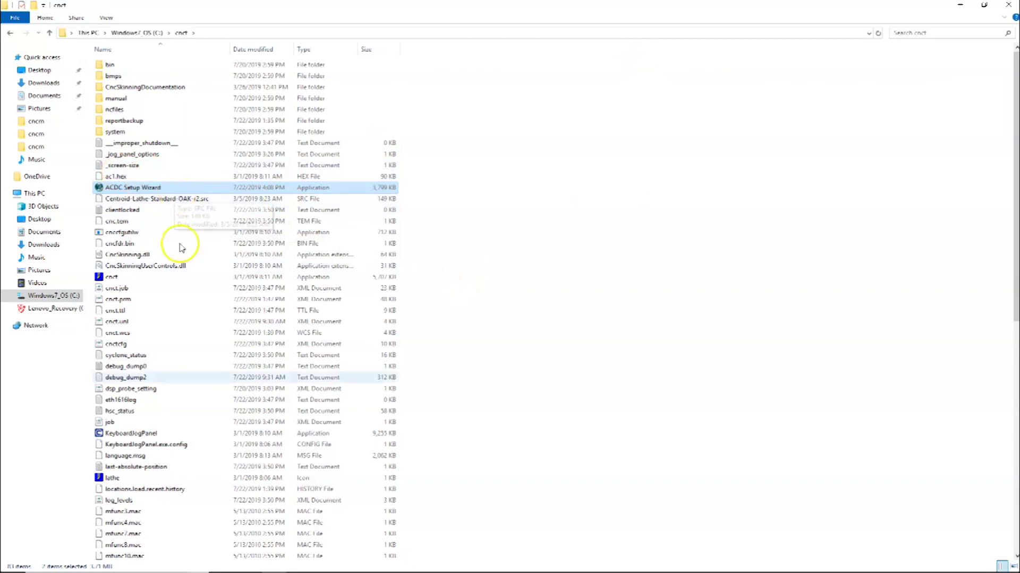
{"action": "mouse_move", "coordinate": [141, 569]}
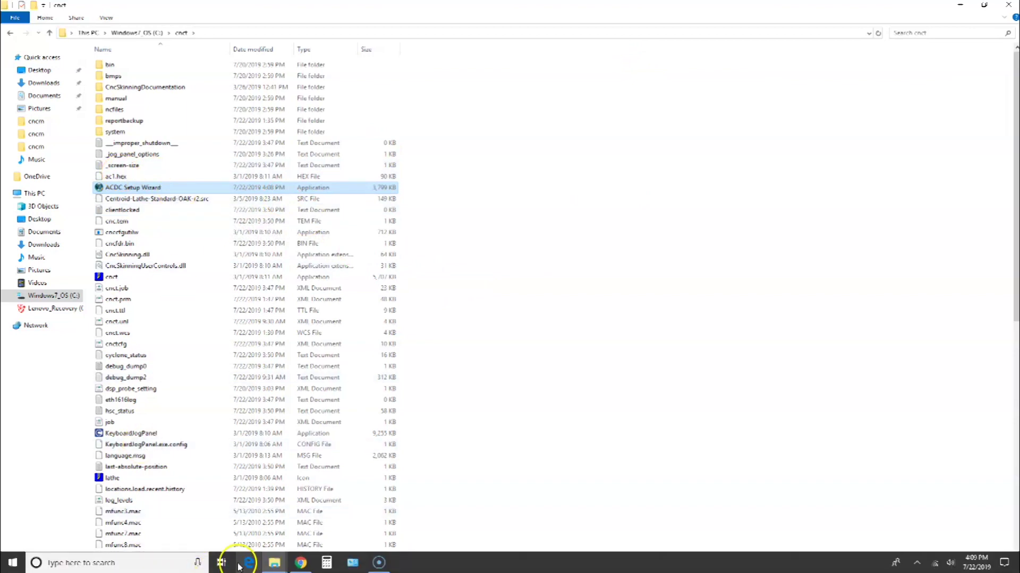
{"action": "left_click", "coordinate": [300, 569]}
{"action": "scroll", "coordinate": [600, 420], "scroll_direction": "down", "scroll_amount": 10}
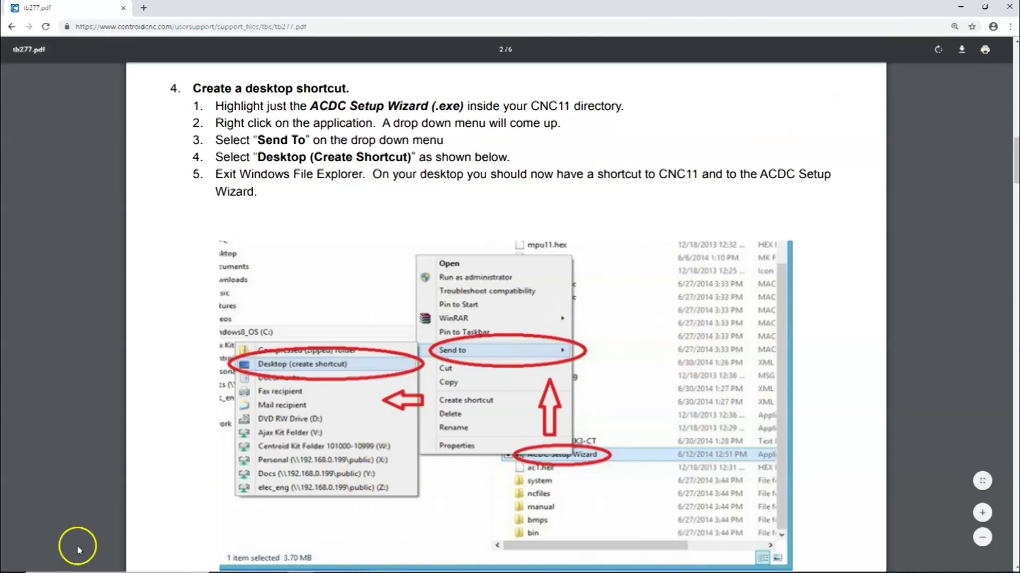
{"action": "mouse_move", "coordinate": [123, 570]}
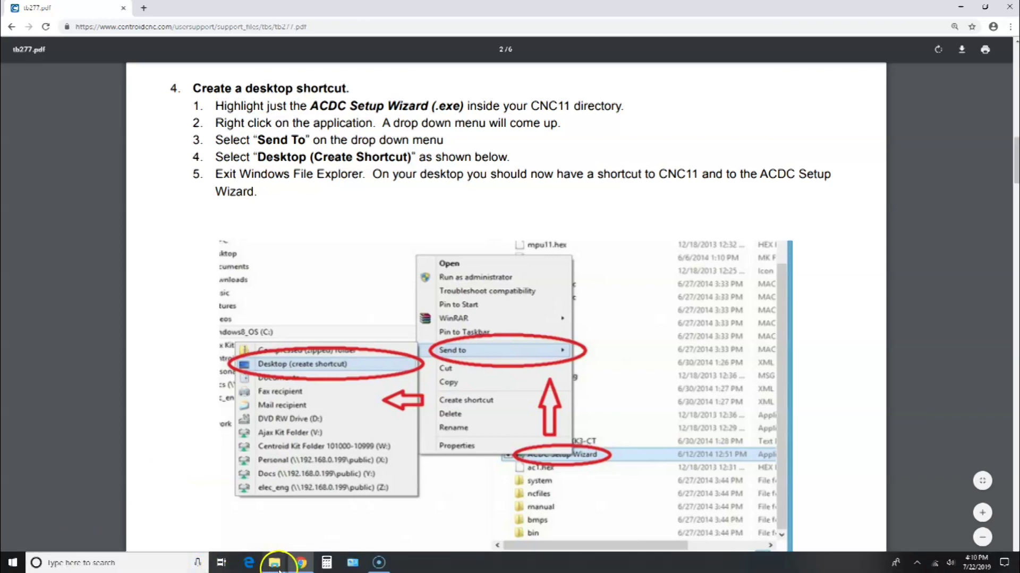
{"action": "mouse_move", "coordinate": [277, 567]}
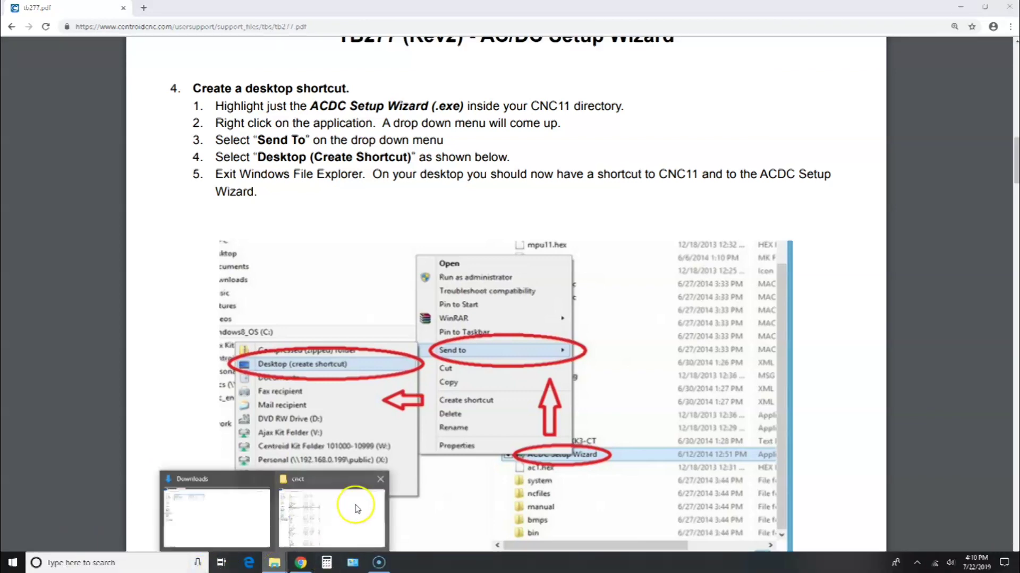
{"action": "left_click", "coordinate": [357, 509]}
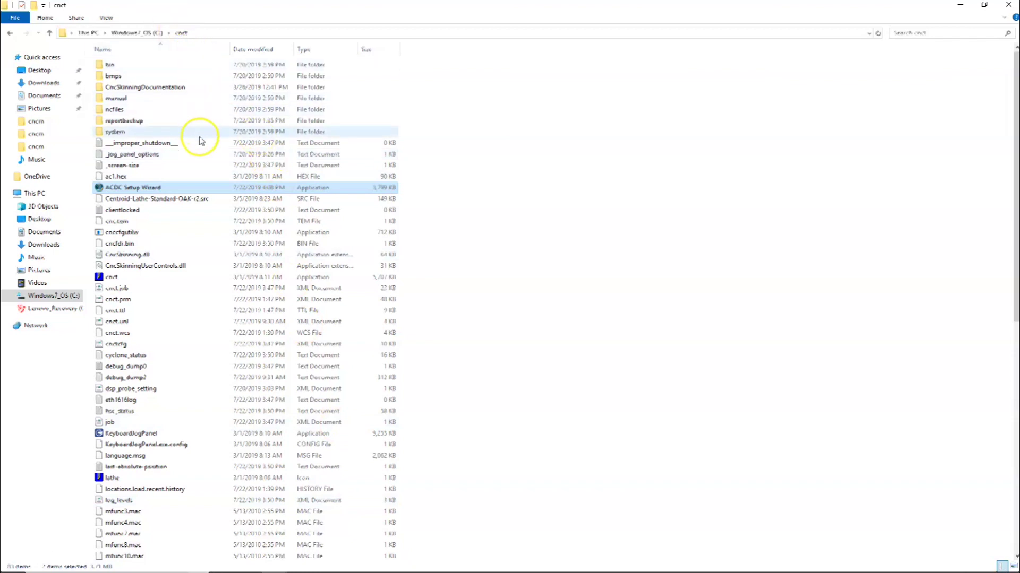
Send ACDC Setup Wizard to the desktop as a shortcut and close the cnct window.
{"action": "right_click", "coordinate": [196, 193]}
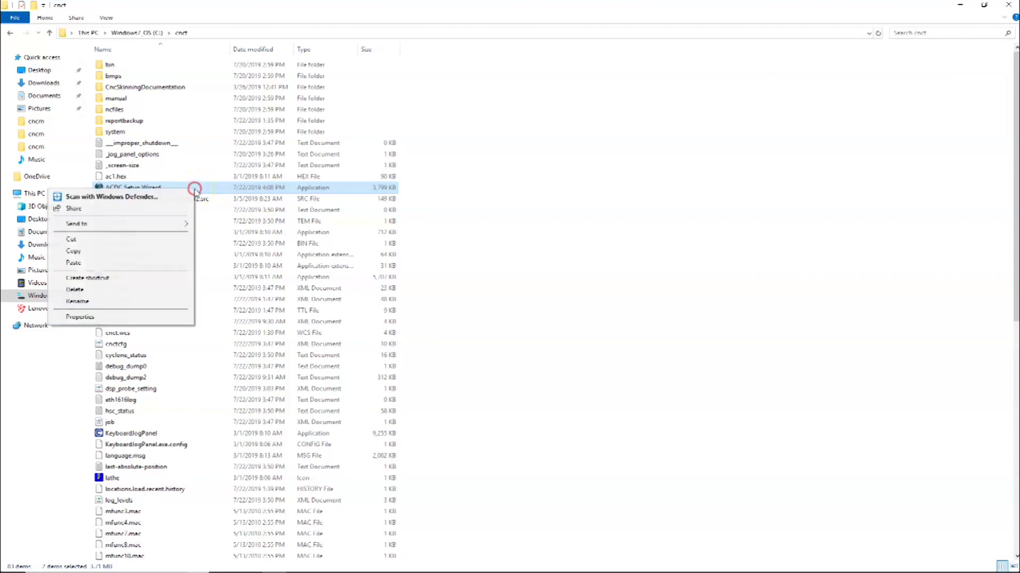
{"action": "mouse_move", "coordinate": [161, 222]}
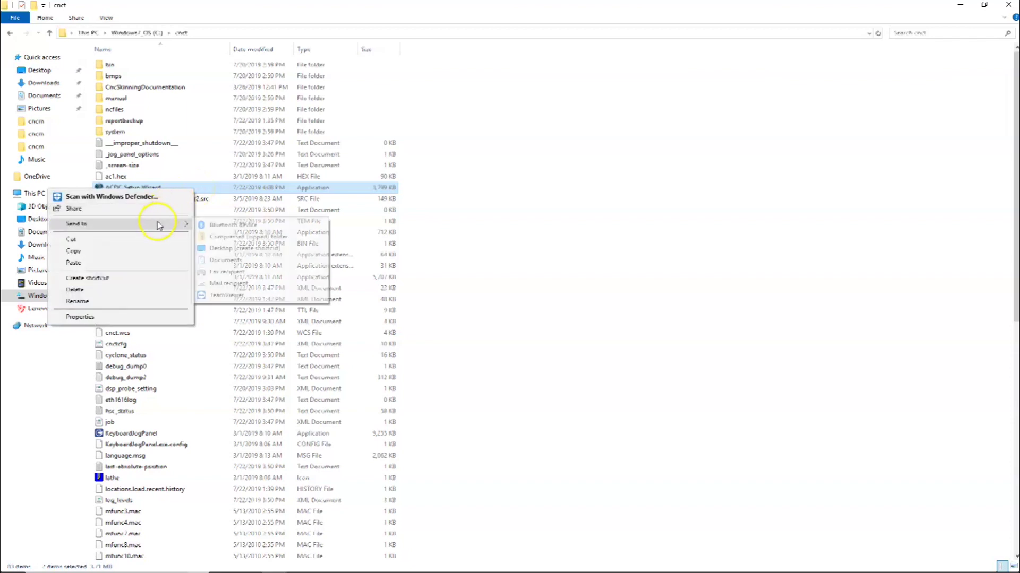
{"action": "left_click", "coordinate": [230, 248]}
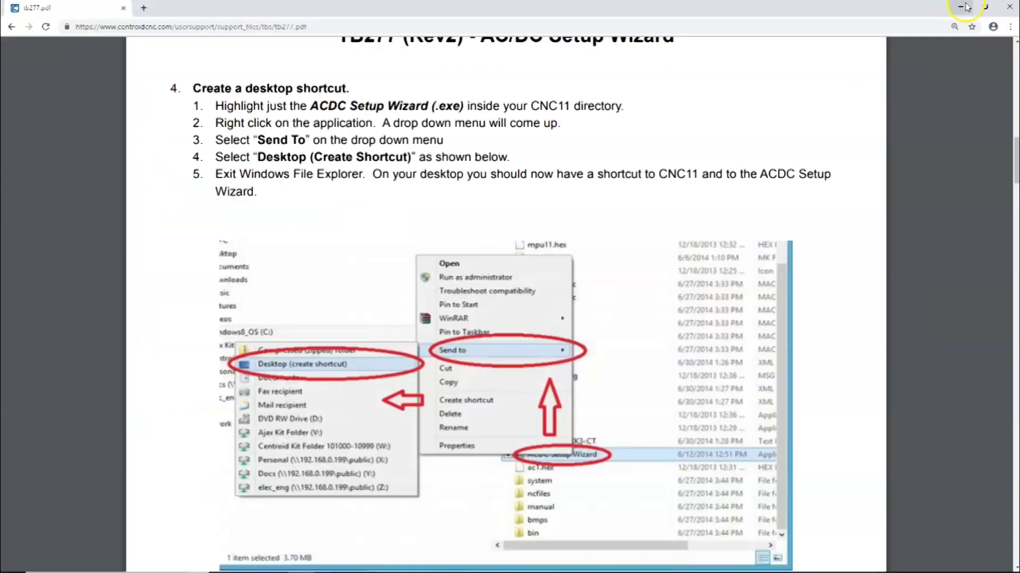
{"action": "left_click", "coordinate": [961, 5]}
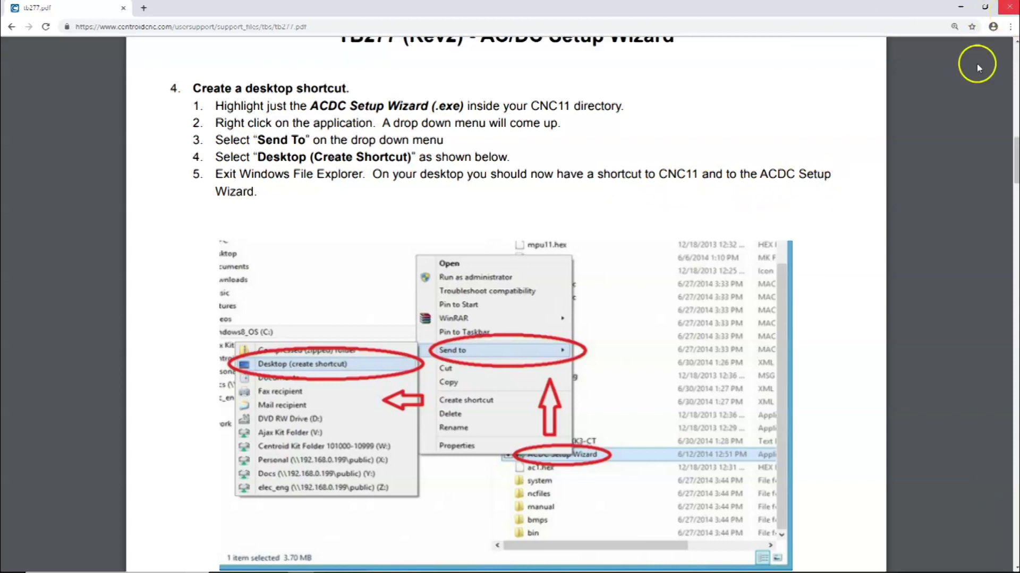
Scroll tb277.pdf to section 5 on page 3, then minimize Chrome to show the desktop.
{"action": "scroll", "coordinate": [867, 243], "scroll_direction": "down", "scroll_amount": 10}
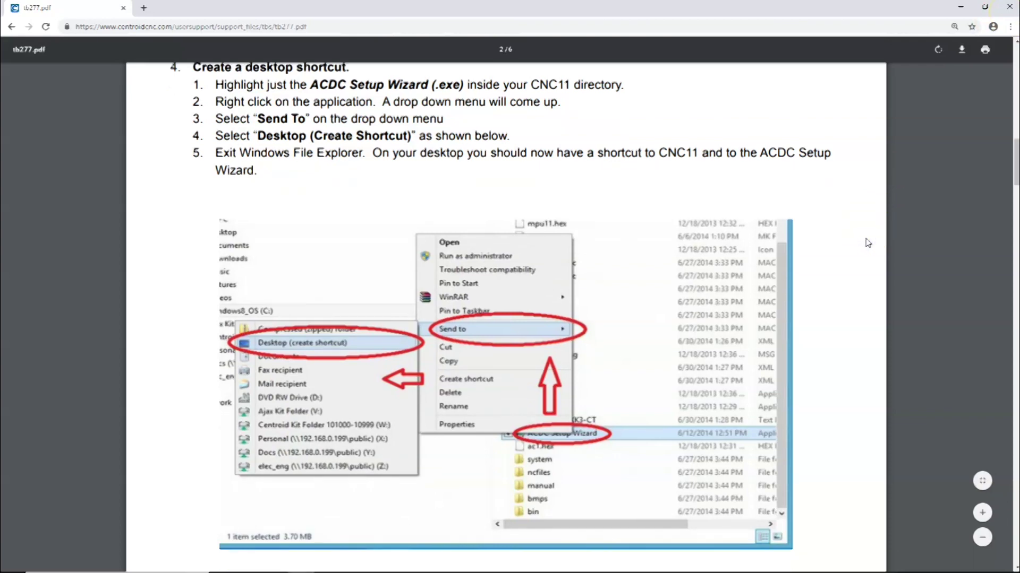
{"action": "scroll", "coordinate": [867, 243], "scroll_direction": "down", "scroll_amount": 9}
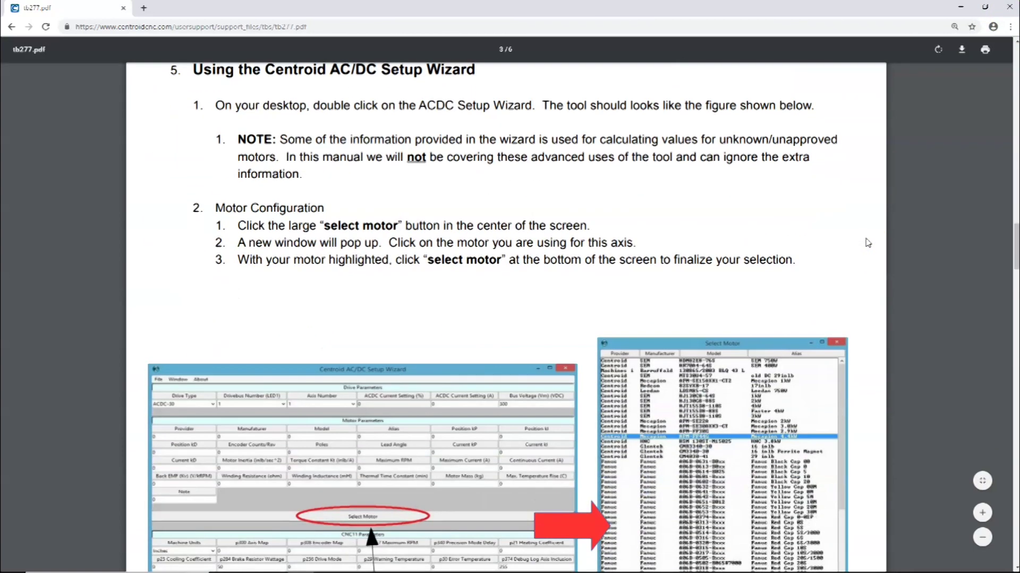
{"action": "scroll", "coordinate": [868, 242], "scroll_direction": "up", "scroll_amount": 1}
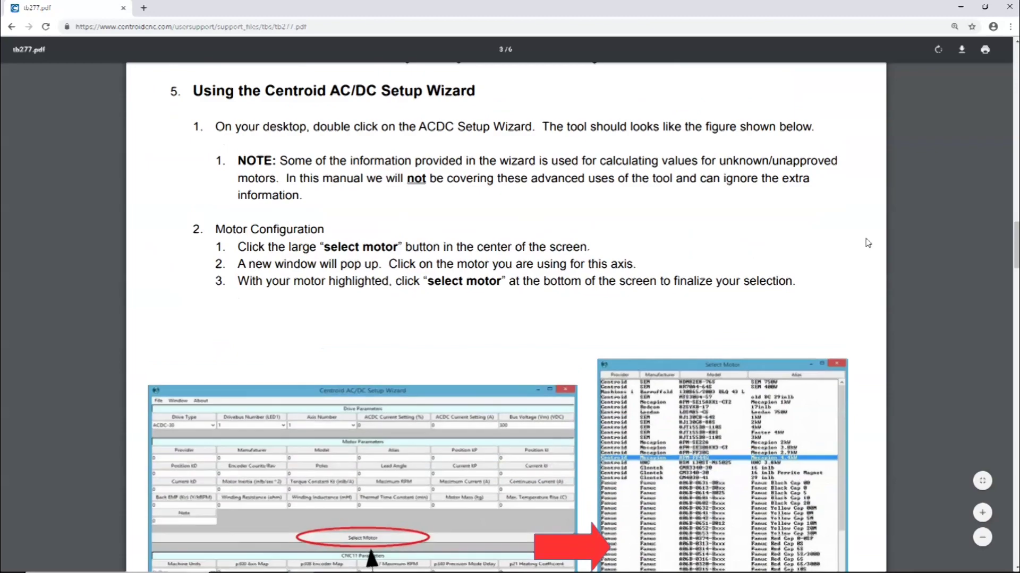
{"action": "left_click", "coordinate": [960, 7]}
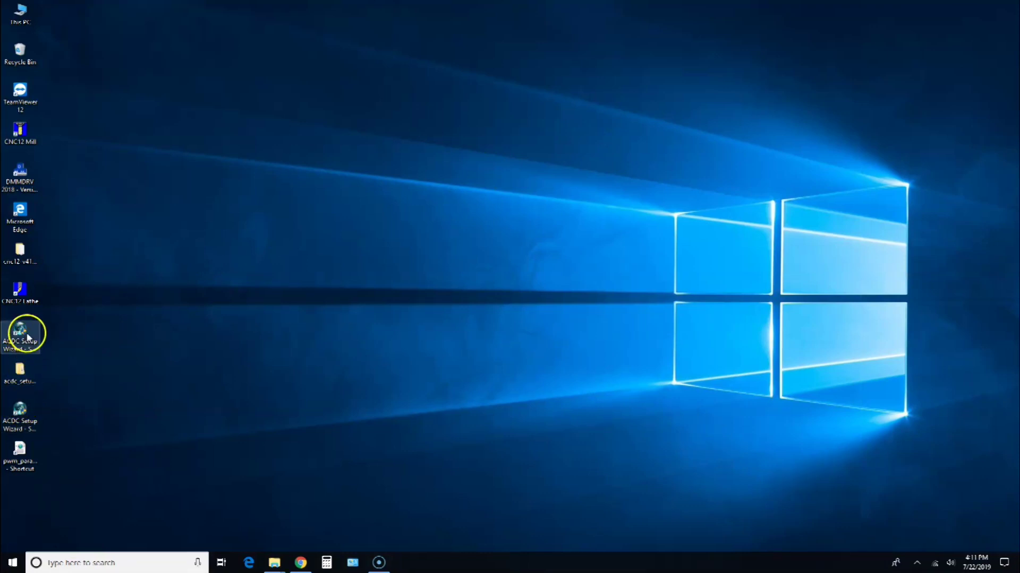
Launch ACDC Setup Wizard from its desktop shortcut, getting past the SmartScreen prompt.
{"action": "double_click", "coordinate": [28, 407]}
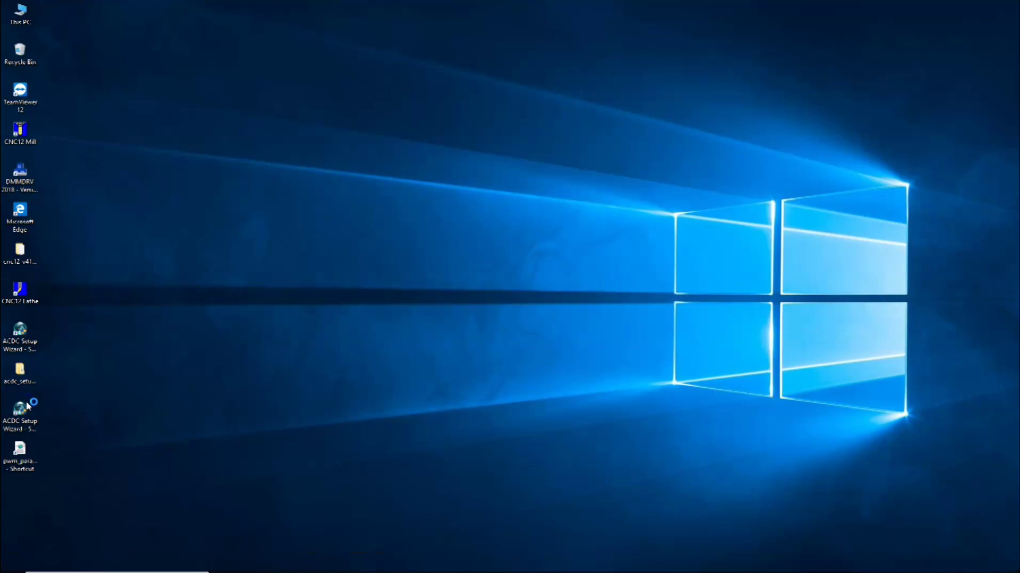
{"action": "left_click", "coordinate": [108, 390]}
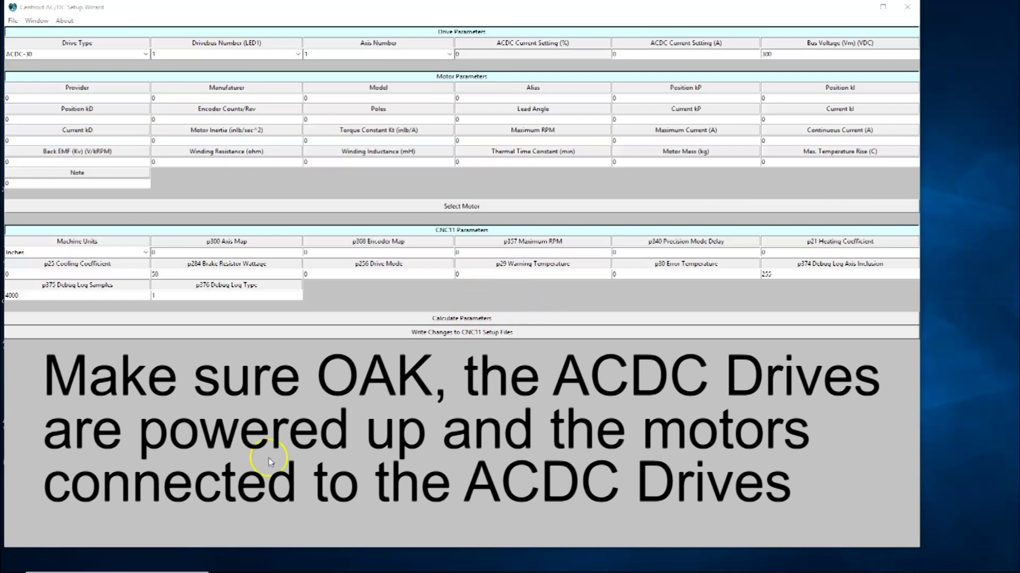
Bring the tb277.pdf guide back up at step 5's Motor Configuration instructions.
{"action": "mouse_move", "coordinate": [323, 567]}
{"action": "left_click", "coordinate": [301, 566]}
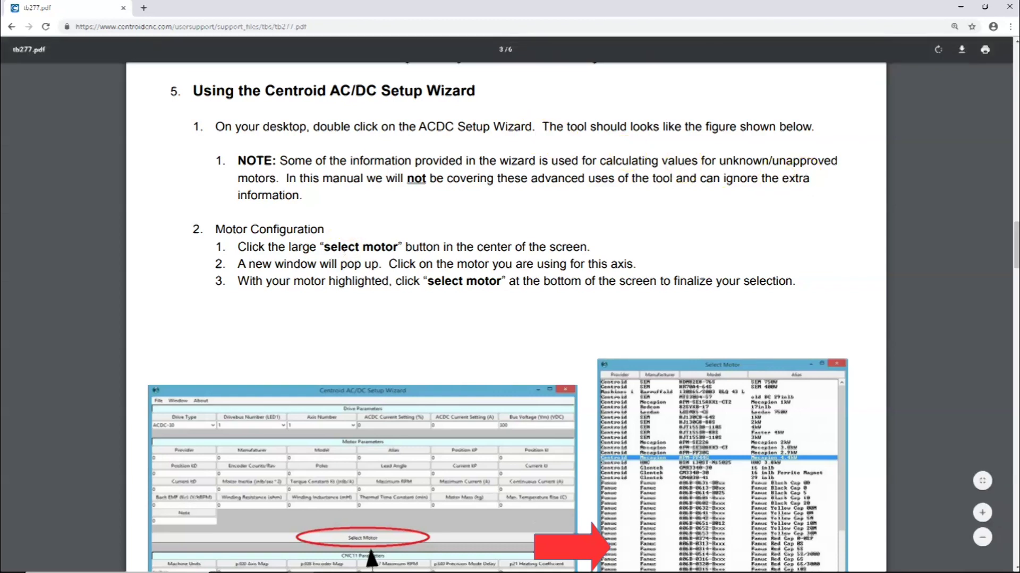
Minimize the Chrome PDF guide so the Setup Wizard, still at its default motor fields, is in front.
{"action": "left_click", "coordinate": [961, 7]}
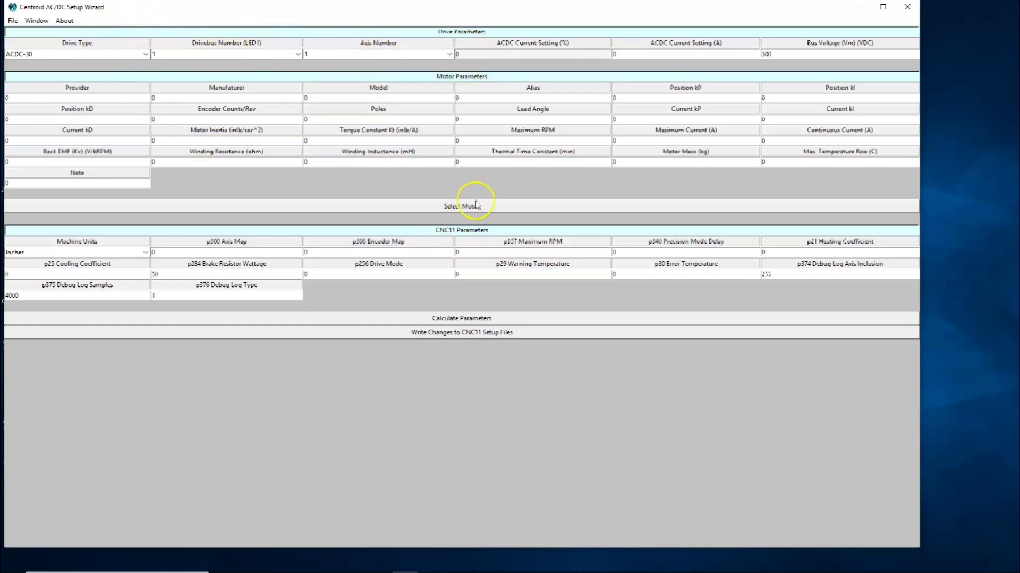
Choose ACDC-60 as the drive type and bring up the Select Motor list.
{"action": "left_click", "coordinate": [139, 55]}
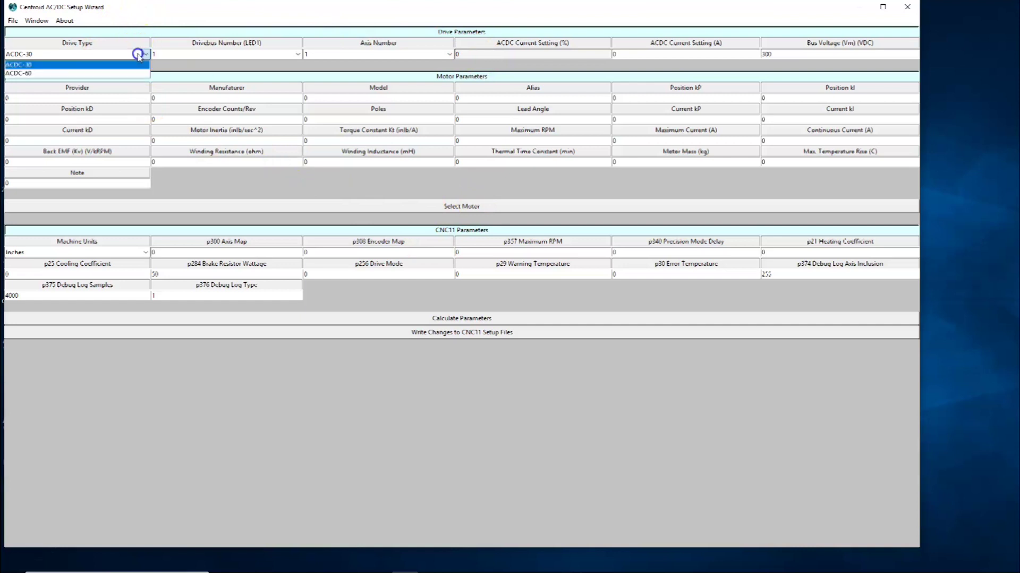
{"action": "left_click", "coordinate": [130, 73]}
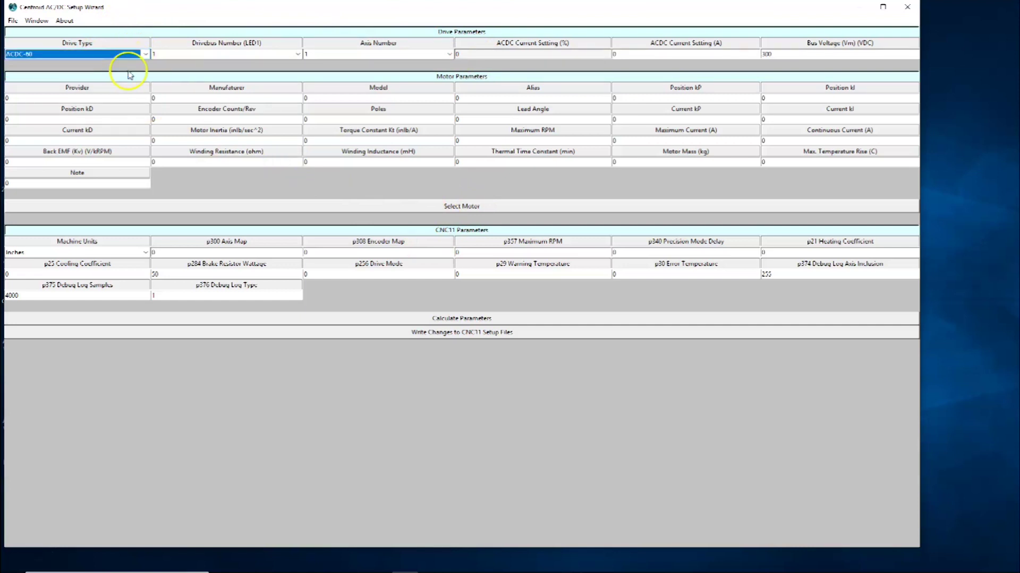
{"action": "left_click", "coordinate": [466, 206]}
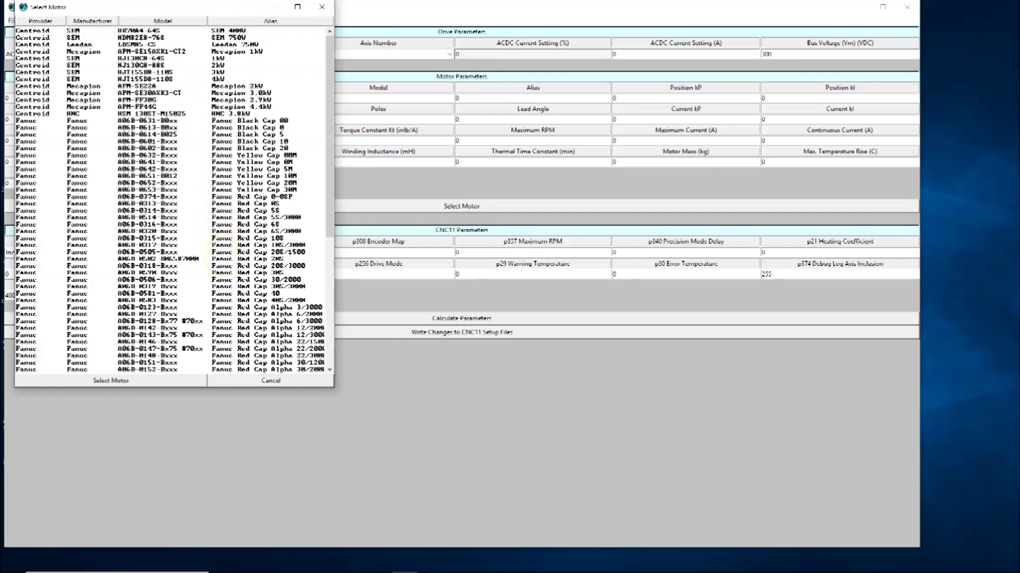
{"action": "left_click", "coordinate": [321, 7]}
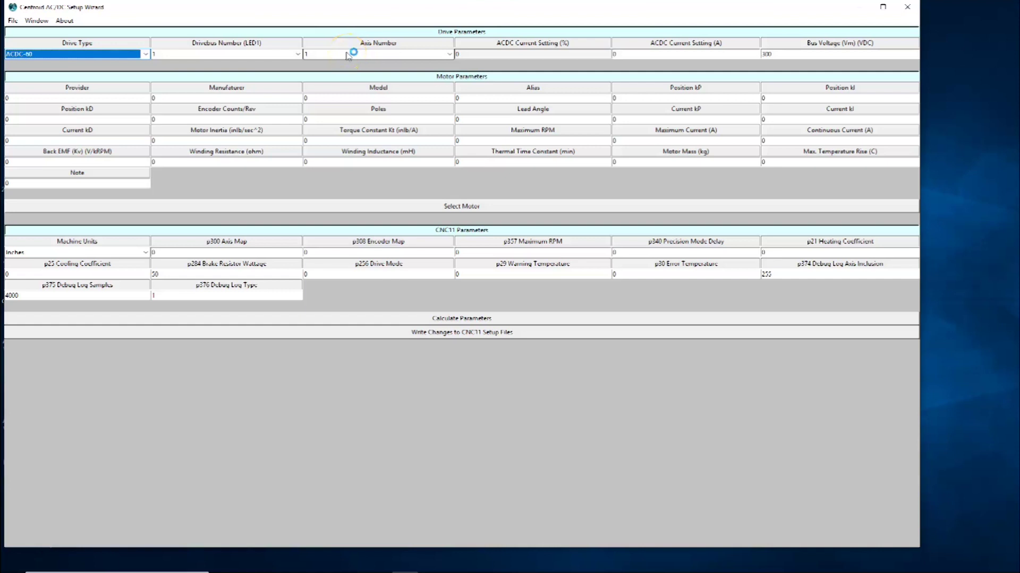
{"action": "left_click", "coordinate": [445, 206]}
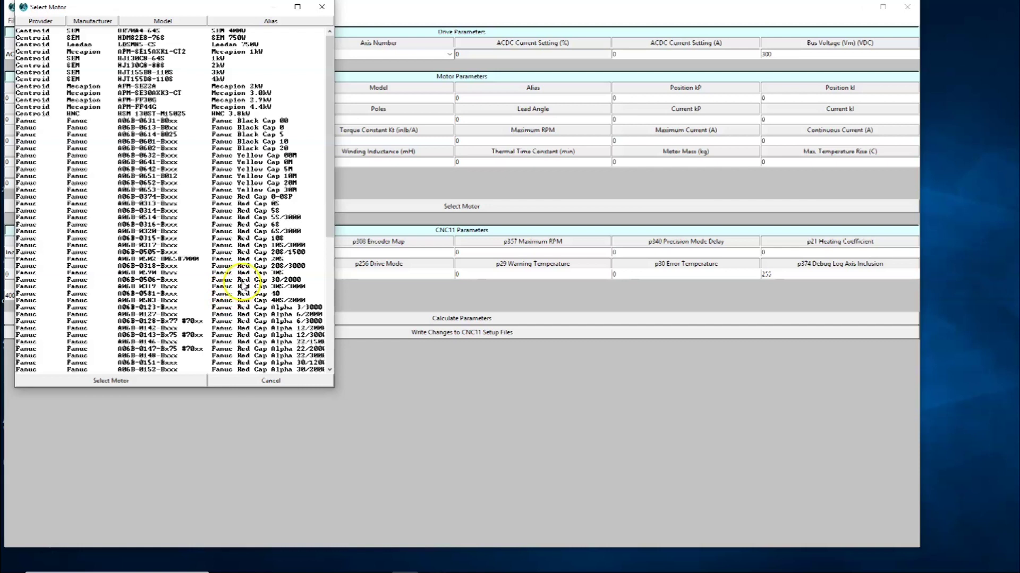
Load the Fanuc Red Cap 30S motor (A06B-0590-Bxxx) from the Select Motor list.
{"action": "left_click", "coordinate": [245, 273]}
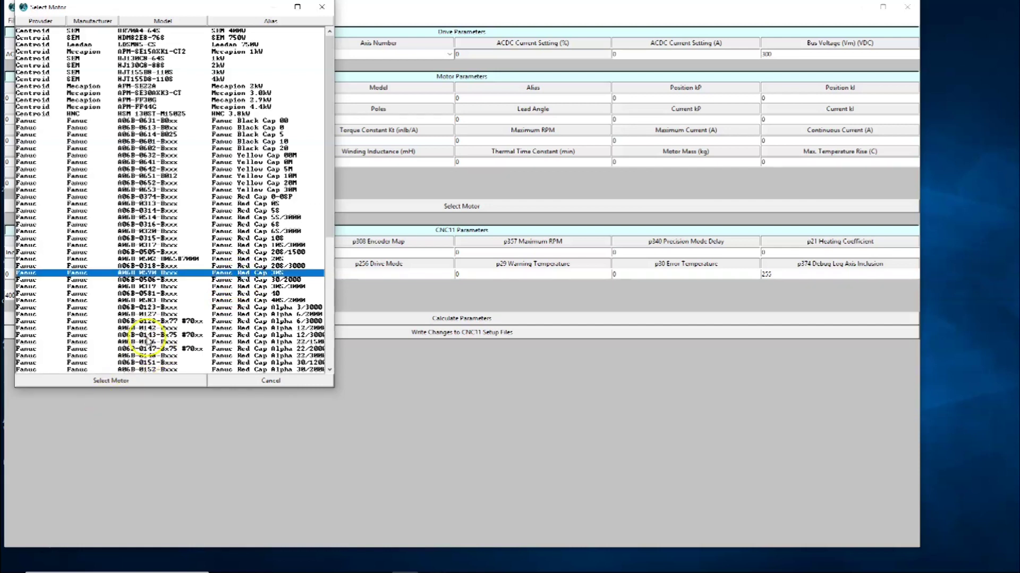
{"action": "left_click", "coordinate": [126, 377]}
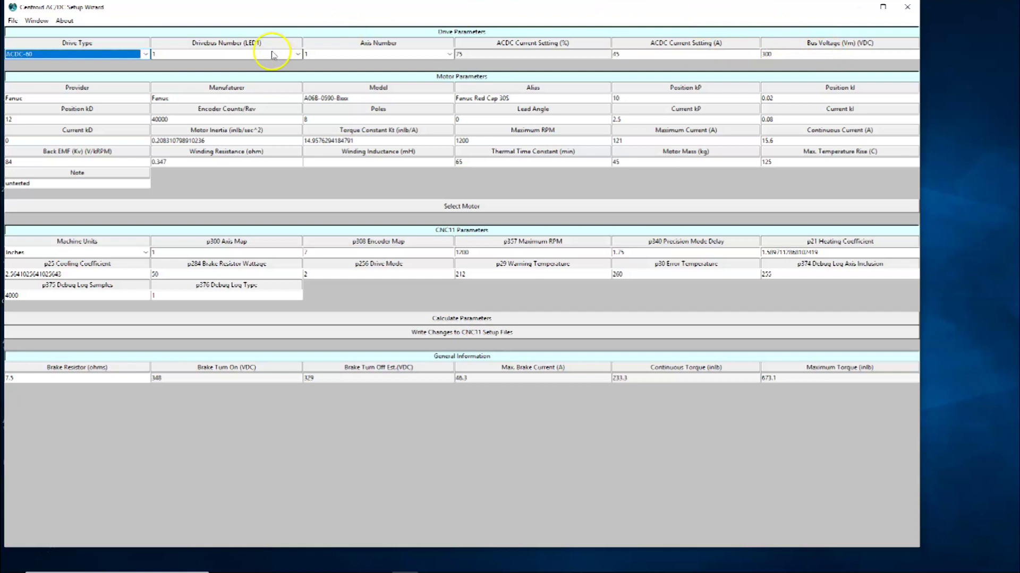
{"action": "mouse_move", "coordinate": [286, 566]}
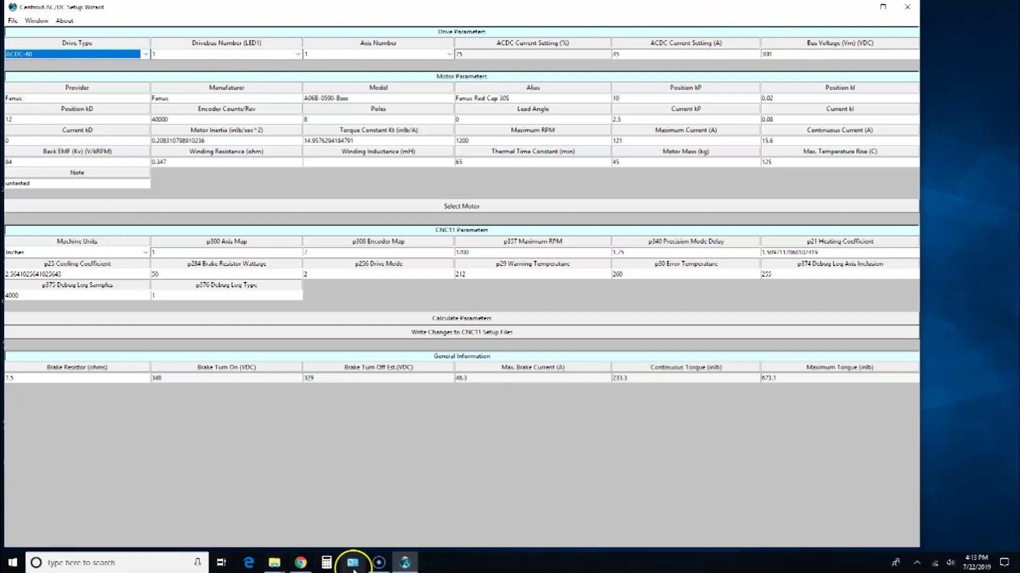
{"action": "left_click", "coordinate": [300, 564]}
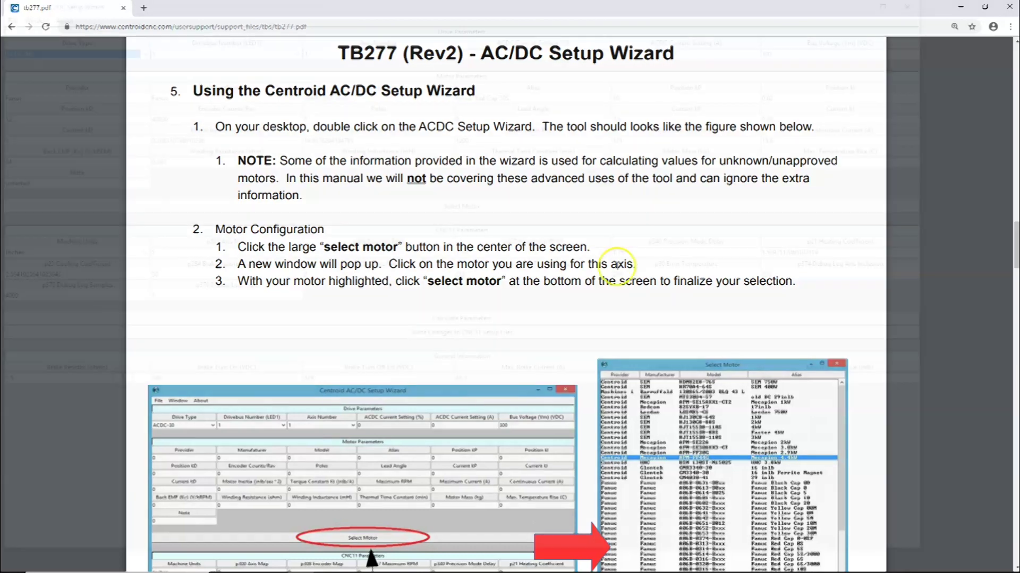
{"action": "key", "text": "alt+Tab"}
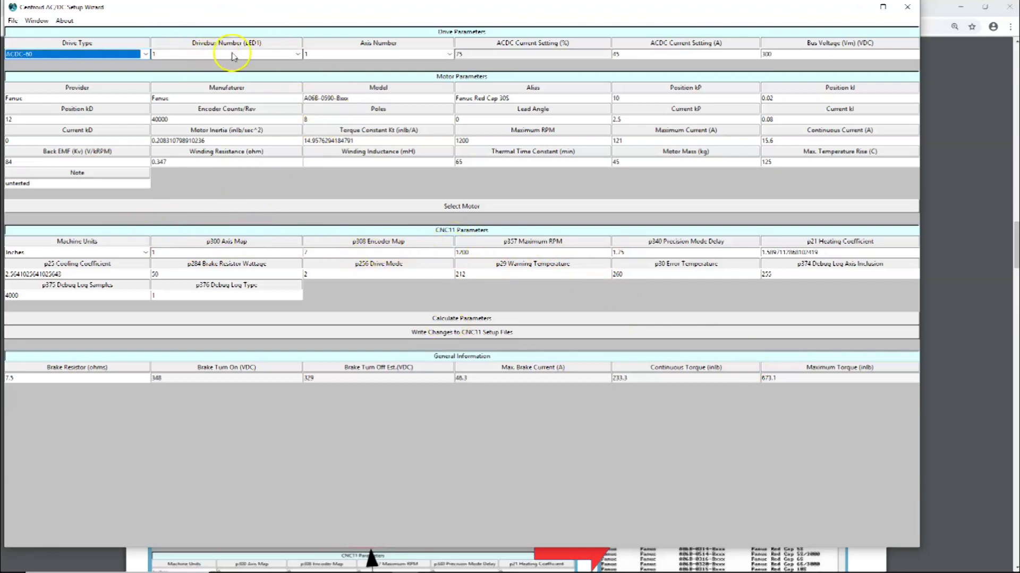
{"action": "type", "text": "1"}
{"action": "mouse_move", "coordinate": [366, 568]}
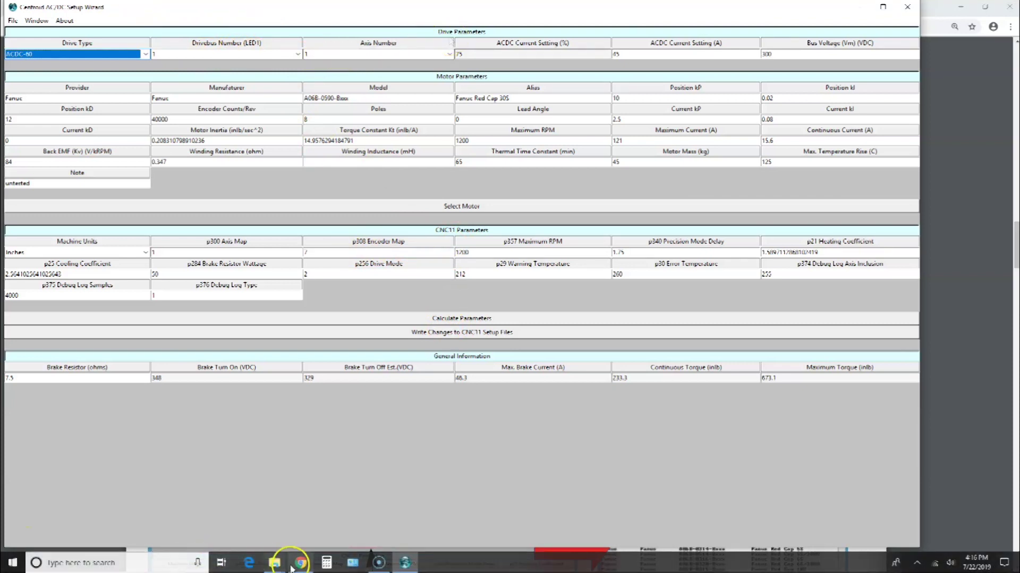
Minimize the wizard and scroll the TB277 PDF to section 3, Drive parameters, on page 4.
{"action": "left_click", "coordinate": [402, 564]}
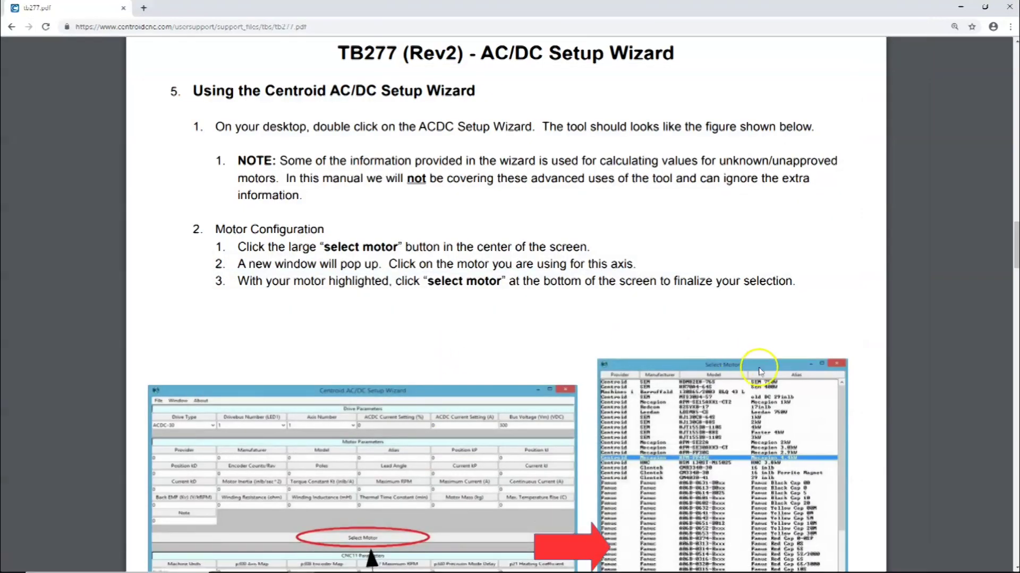
{"action": "scroll", "coordinate": [977, 347], "scroll_direction": "down", "scroll_amount": 6}
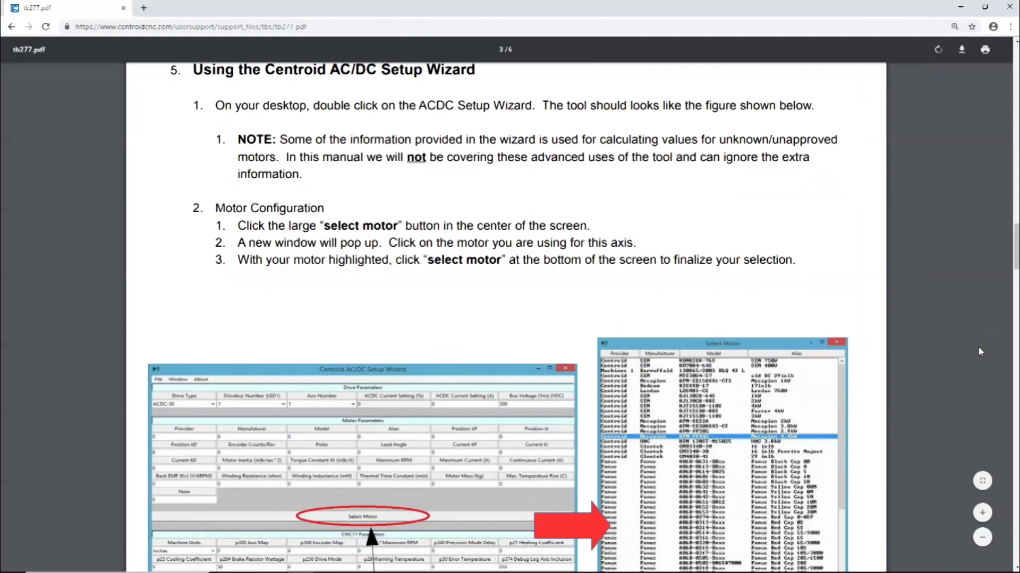
{"action": "scroll", "coordinate": [979, 350], "scroll_direction": "down", "scroll_amount": 9}
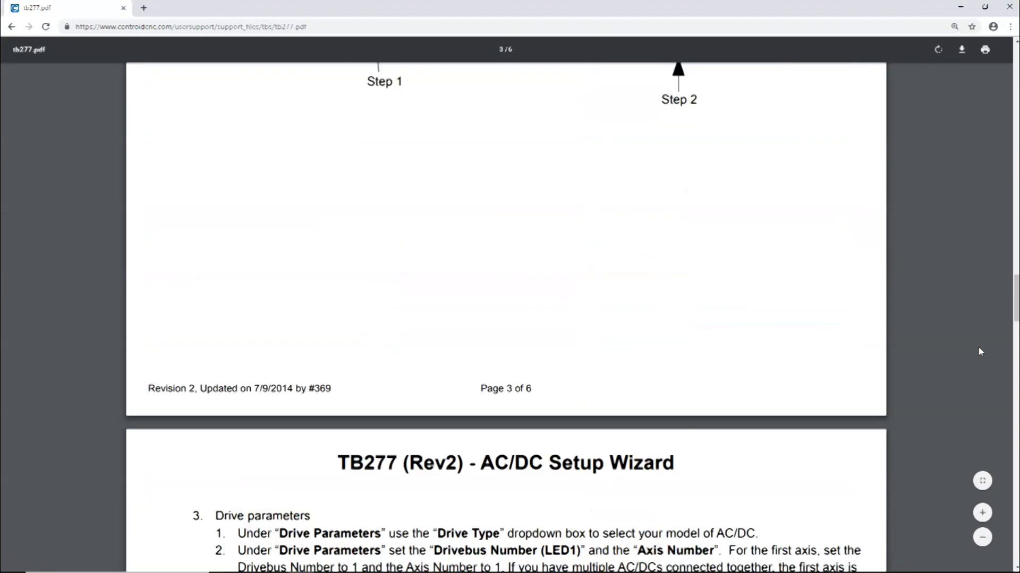
{"action": "scroll", "coordinate": [980, 352], "scroll_direction": "down", "scroll_amount": 3}
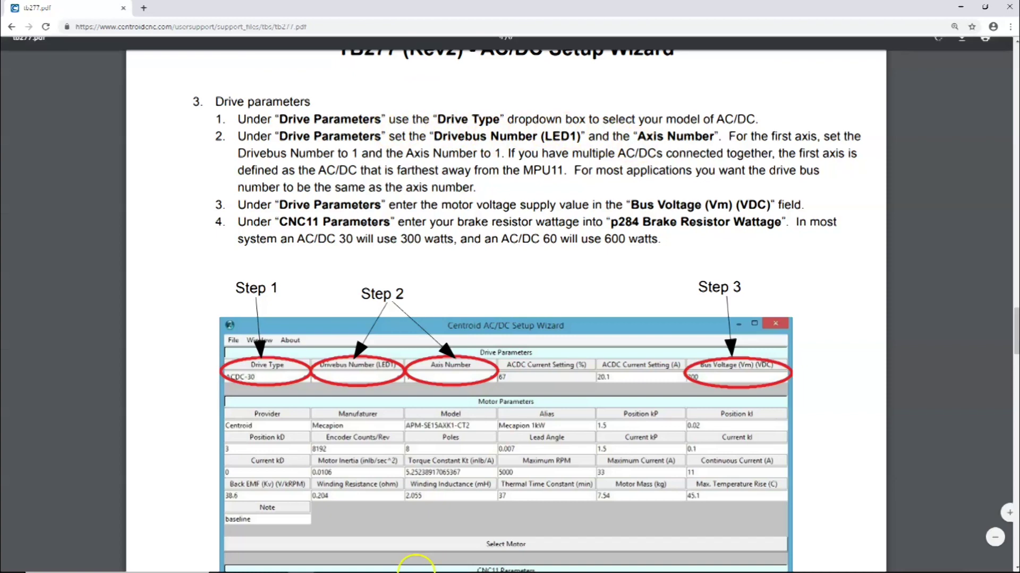
{"action": "mouse_move", "coordinate": [406, 563]}
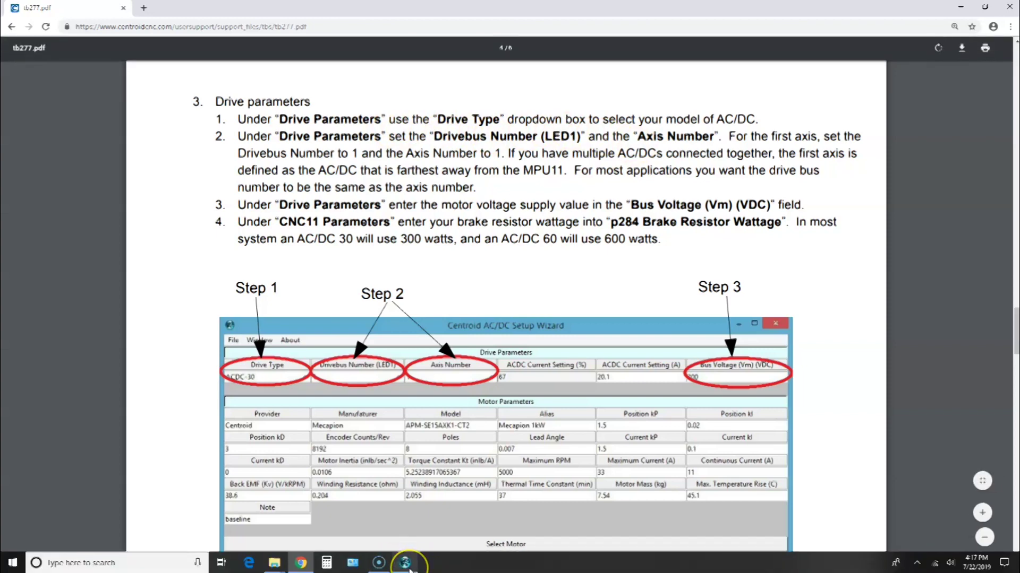
Restore the wizard and set drive type ACDC-60, drivebus number 1 and axis number 1.
{"action": "left_click", "coordinate": [407, 565]}
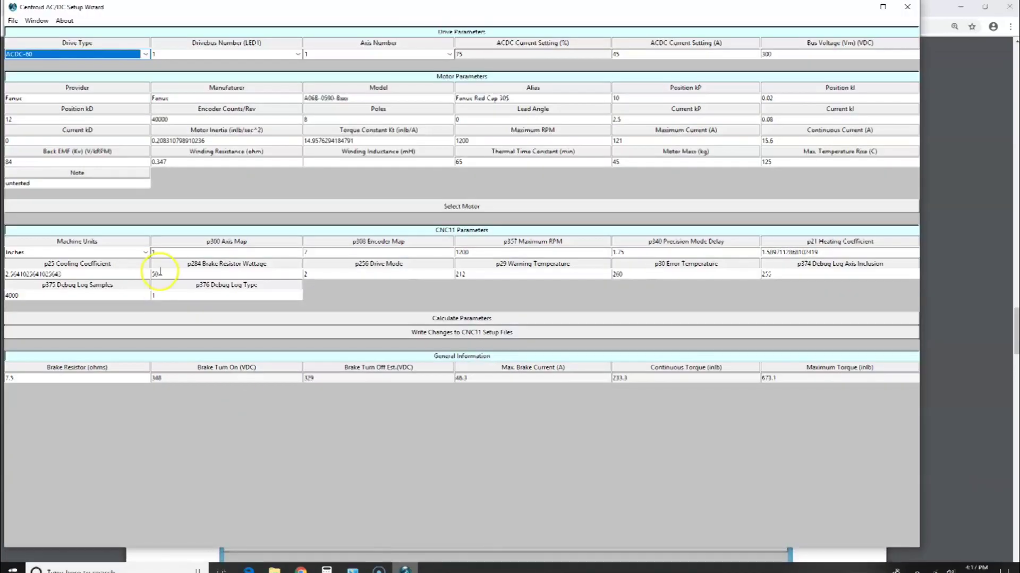
{"action": "left_click", "coordinate": [65, 55]}
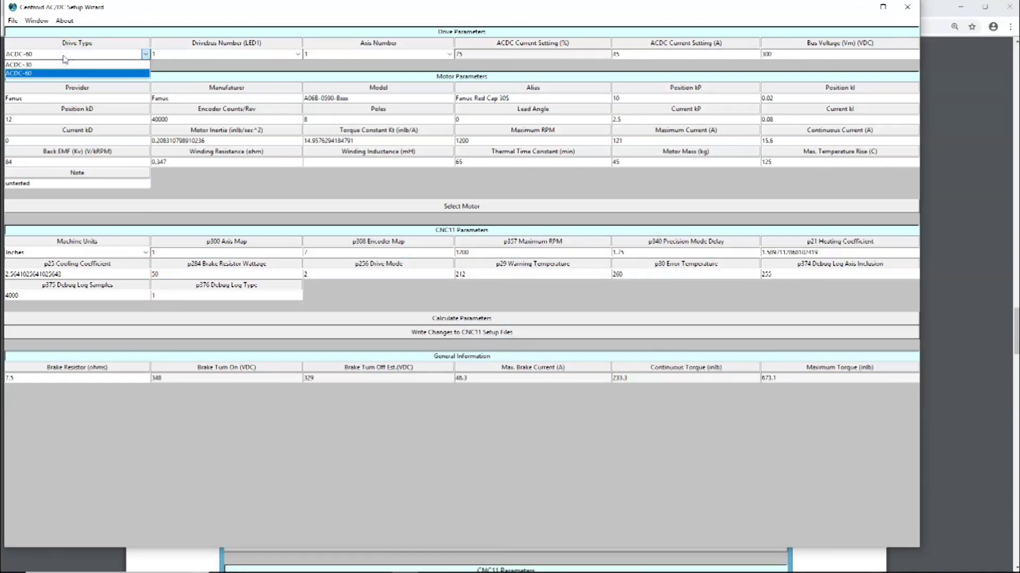
{"action": "left_click", "coordinate": [64, 56]}
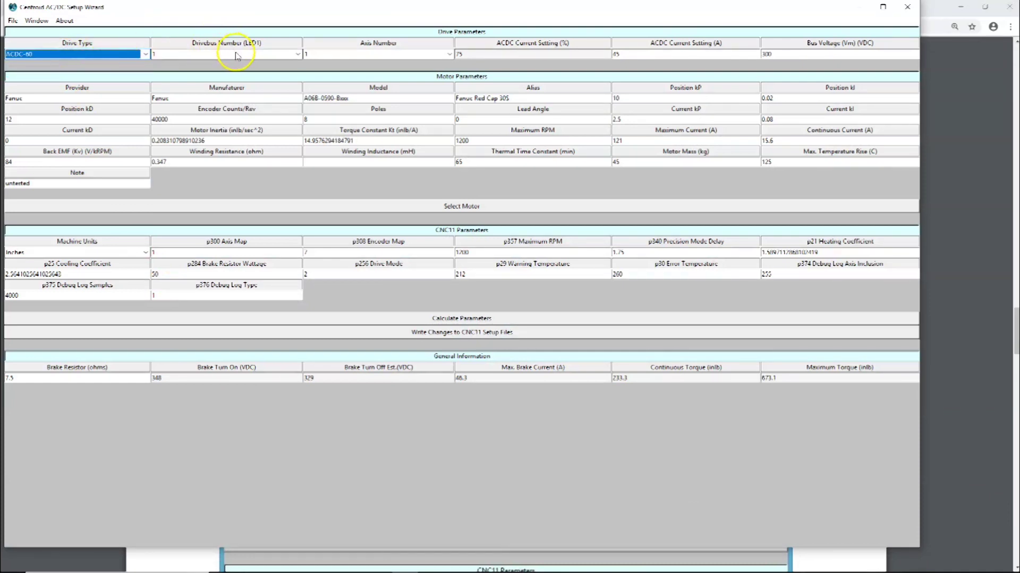
{"action": "left_click", "coordinate": [273, 55]}
{"action": "left_click", "coordinate": [274, 59]}
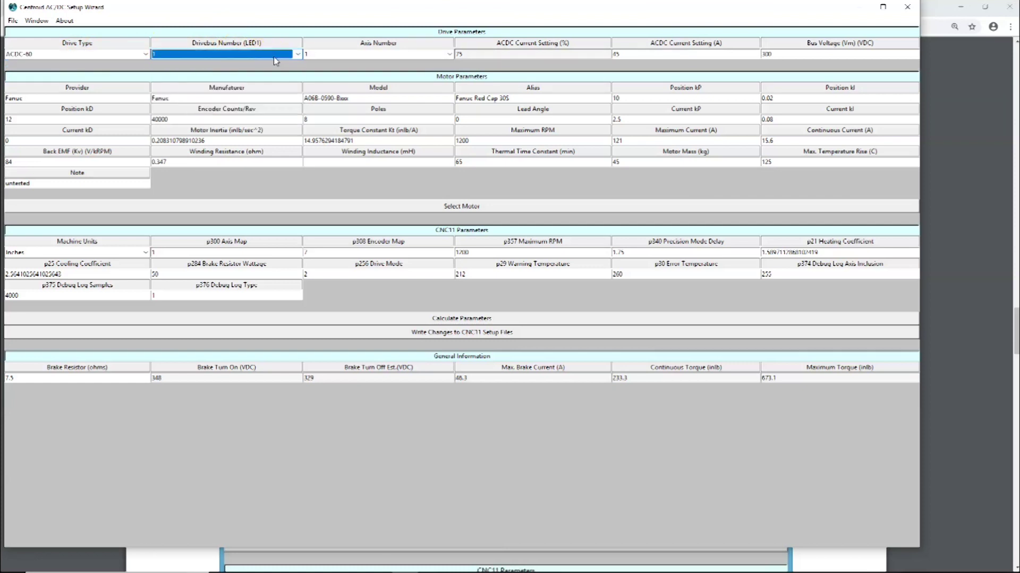
{"action": "left_click", "coordinate": [349, 54]}
{"action": "left_click", "coordinate": [349, 55]}
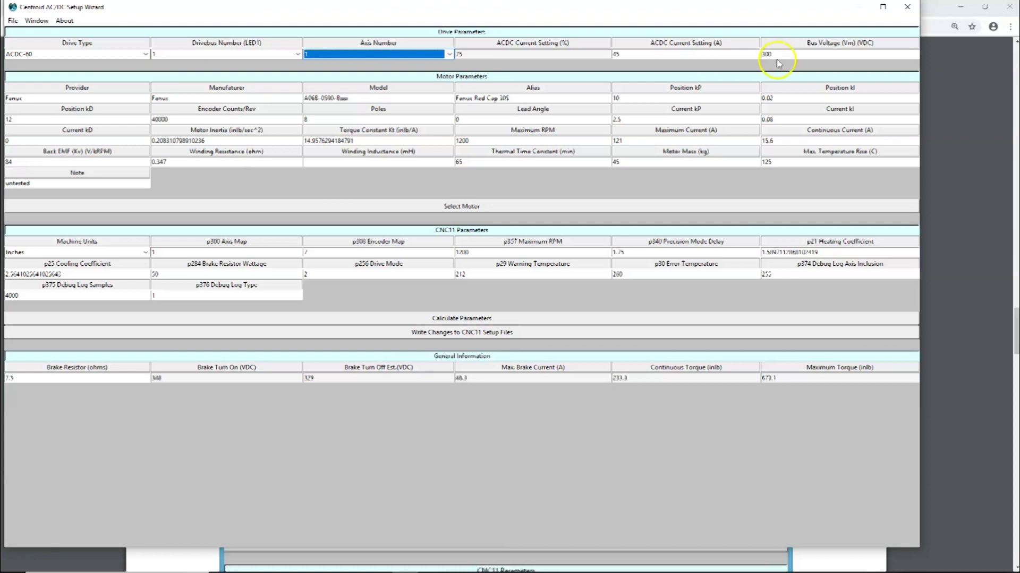
{"action": "mouse_move", "coordinate": [126, 564]}
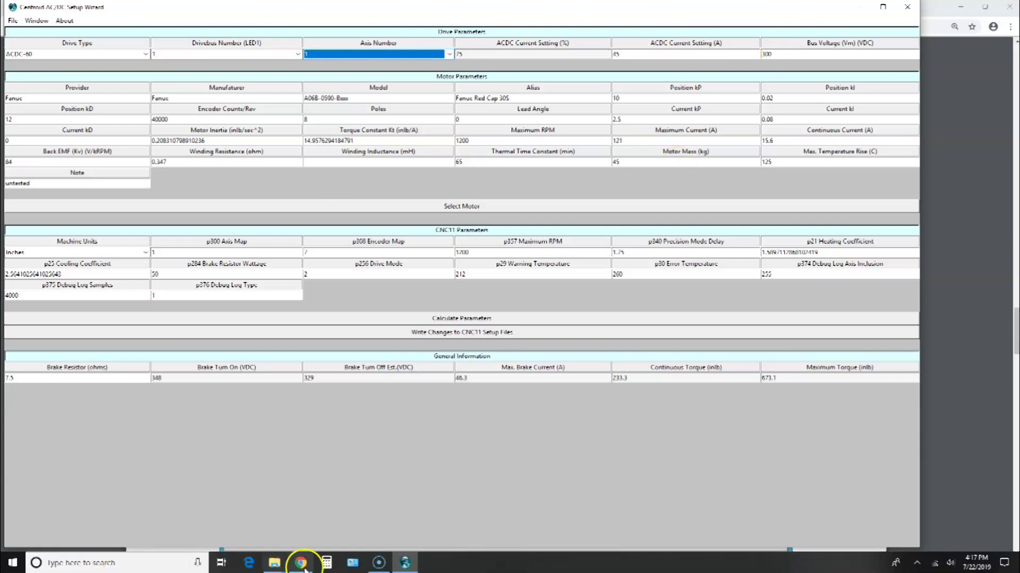
{"action": "left_click", "coordinate": [405, 564]}
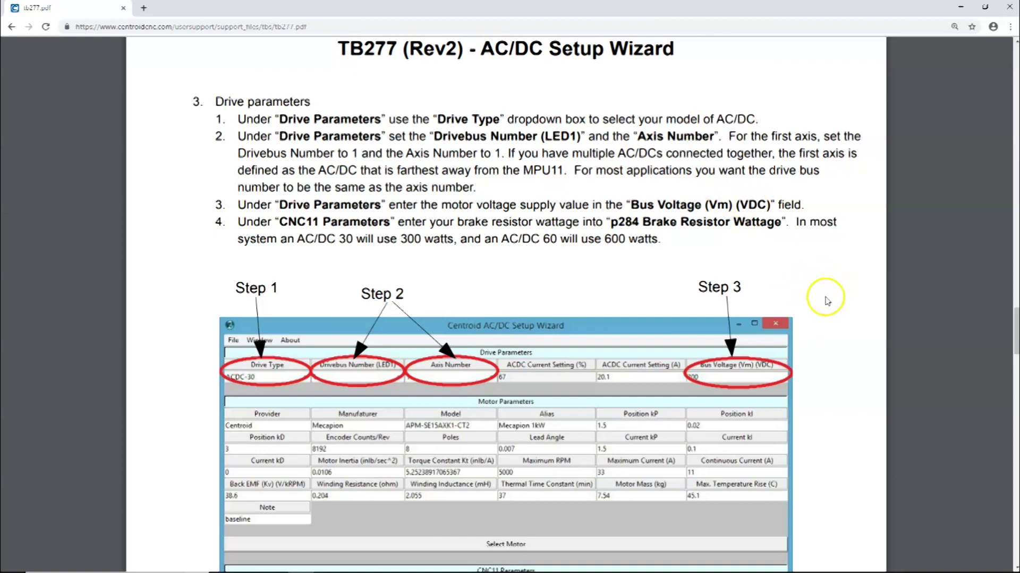
{"action": "scroll", "coordinate": [827, 301], "scroll_direction": "down", "scroll_amount": 5}
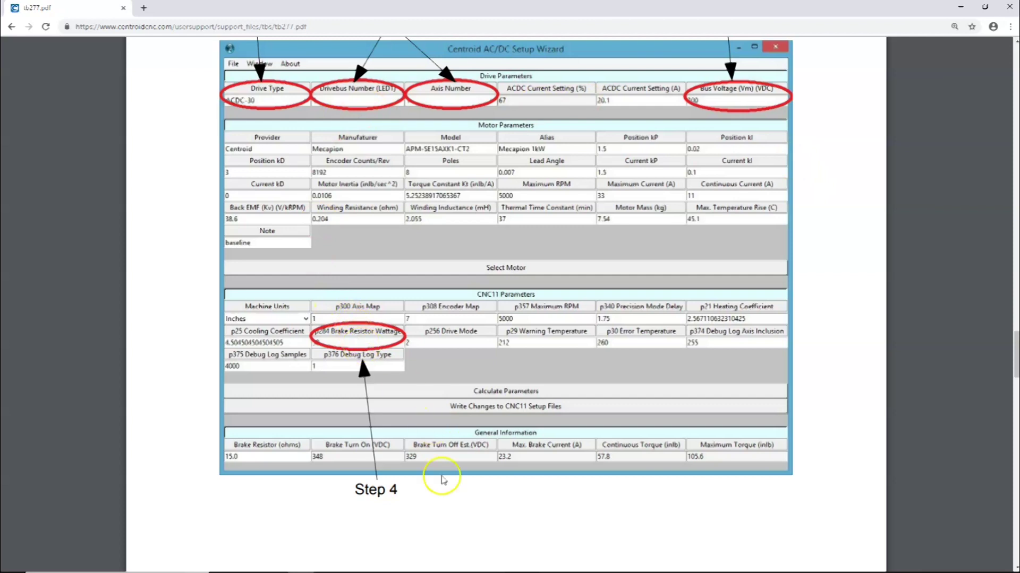
{"action": "mouse_move", "coordinate": [487, 562]}
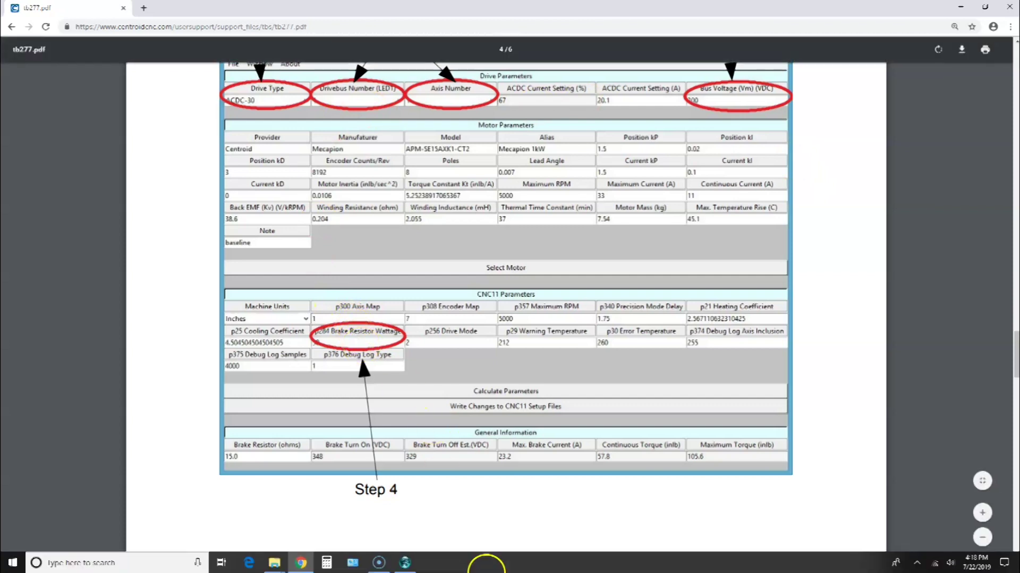
{"action": "left_click", "coordinate": [407, 564]}
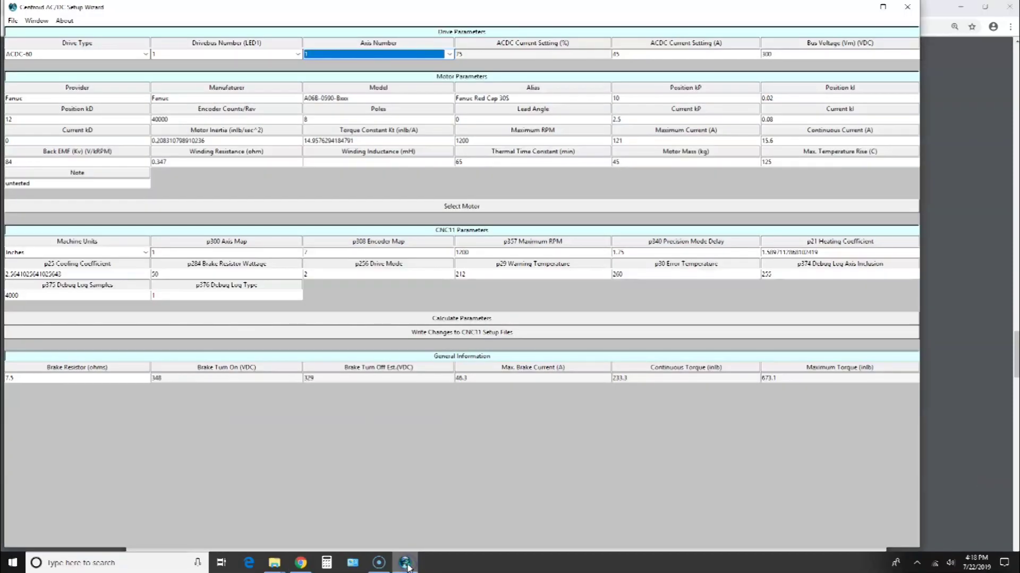
Replace the p284 Brake Resistor Wattage value of 50 with 600.
{"action": "left_click", "coordinate": [262, 272]}
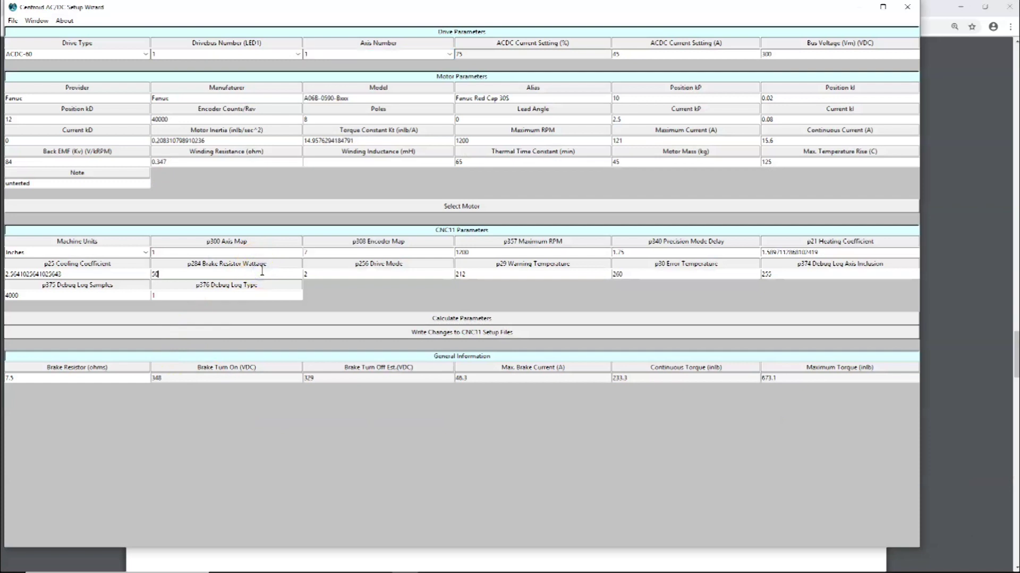
{"action": "key", "text": "BackSpace"}
{"action": "key", "text": "BackSpace"}
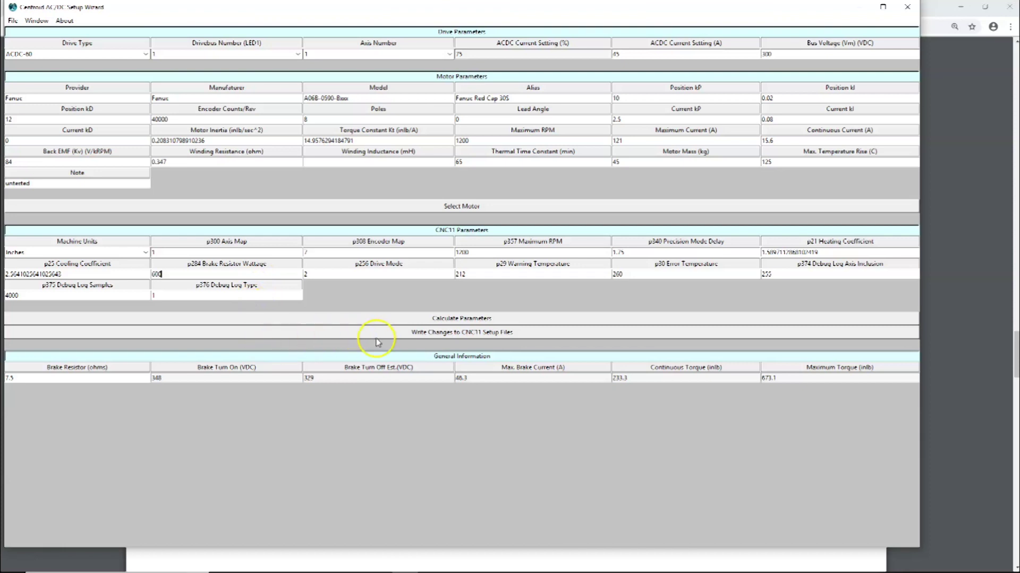
{"action": "mouse_move", "coordinate": [289, 567]}
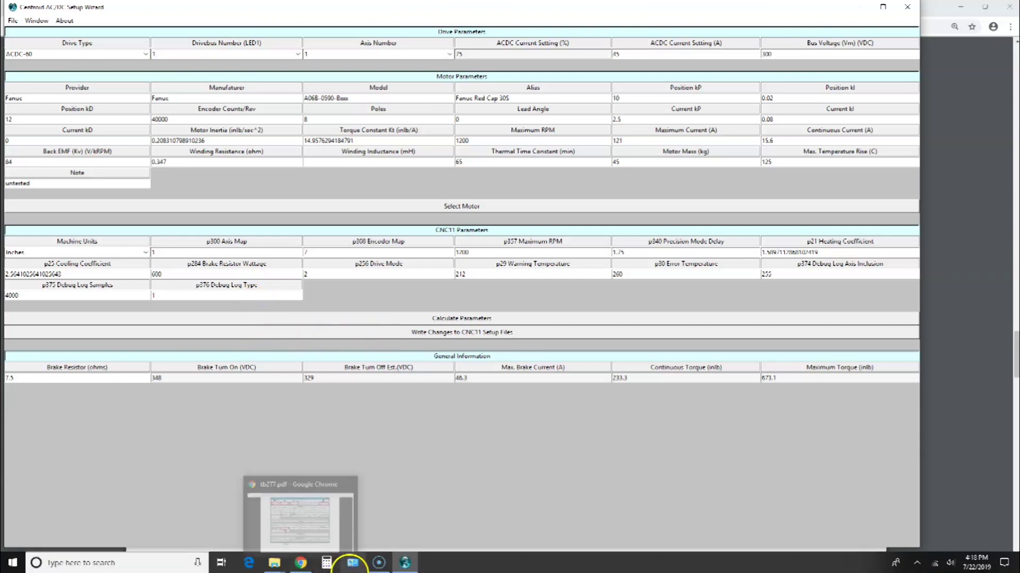
{"action": "left_click", "coordinate": [402, 566]}
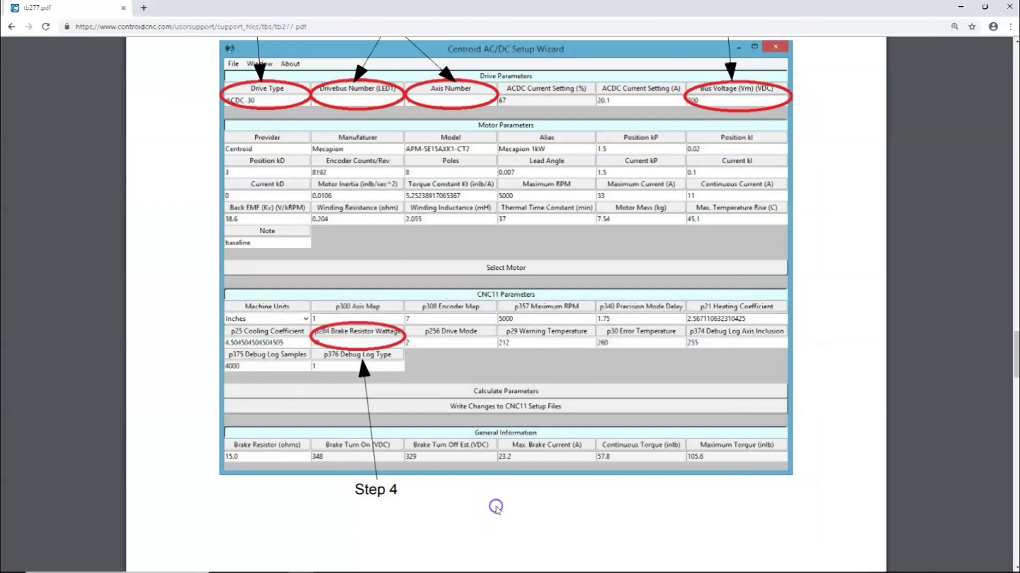
{"action": "scroll", "coordinate": [496, 509], "scroll_direction": "down", "scroll_amount": 1}
{"action": "scroll", "coordinate": [496, 508], "scroll_direction": "down", "scroll_amount": 12}
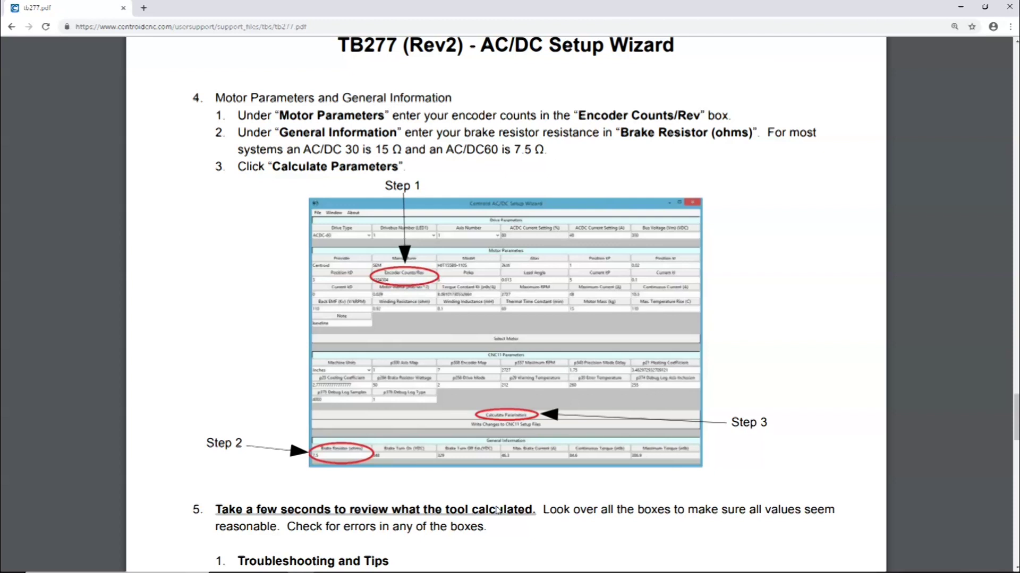
{"action": "mouse_move", "coordinate": [136, 568]}
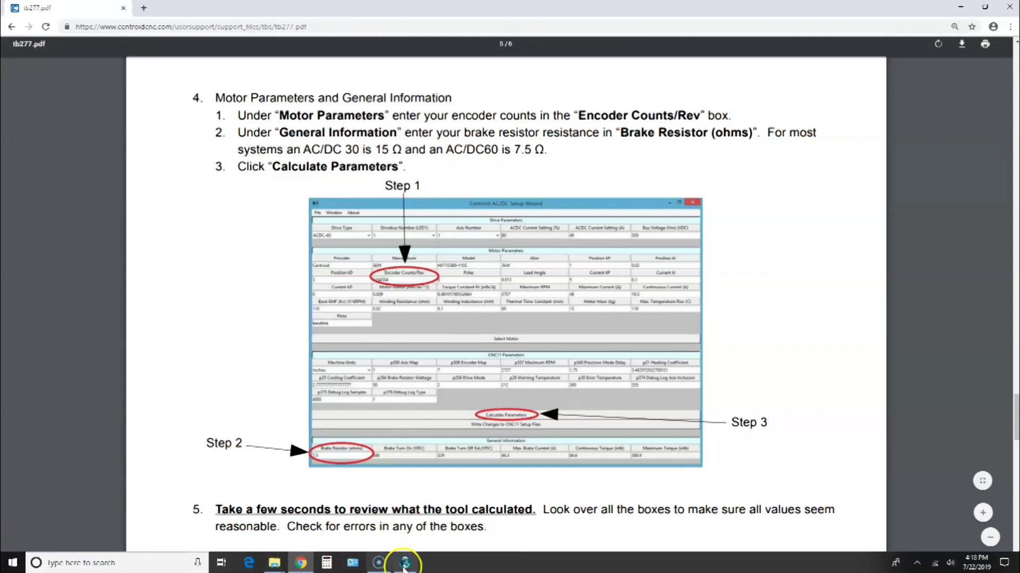
{"action": "left_click", "coordinate": [405, 564]}
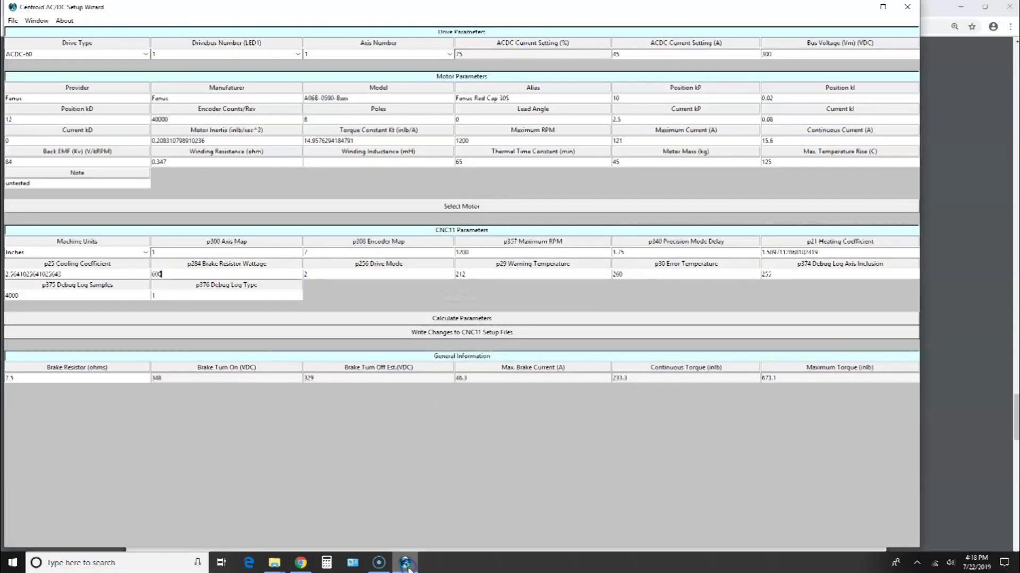
Calculate the axis 1 CNC11 parameters, giving 348 VDC brake turn-on and 673.1 in-lb maximum torque.
{"action": "left_click", "coordinate": [240, 120]}
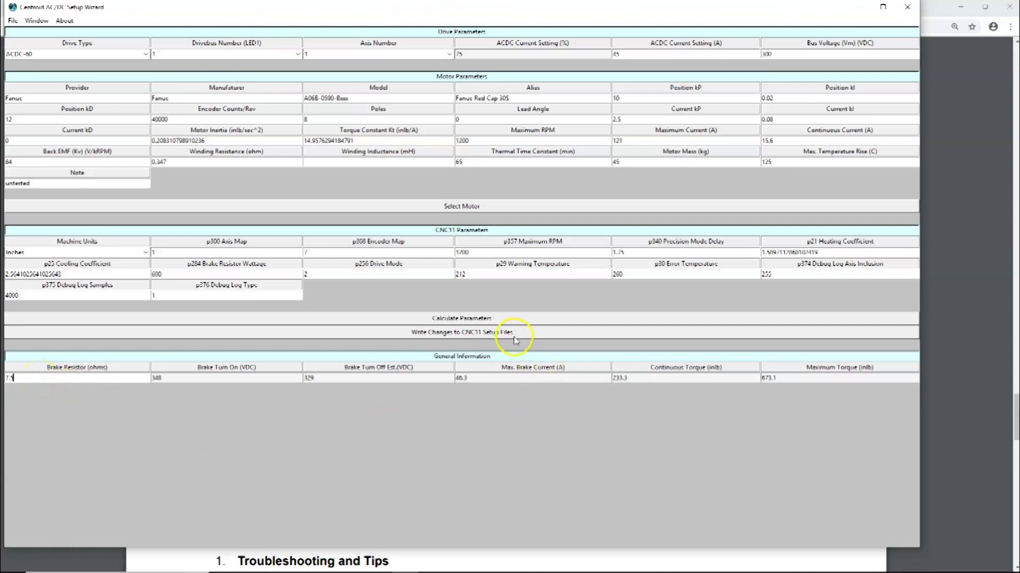
{"action": "mouse_move", "coordinate": [432, 569]}
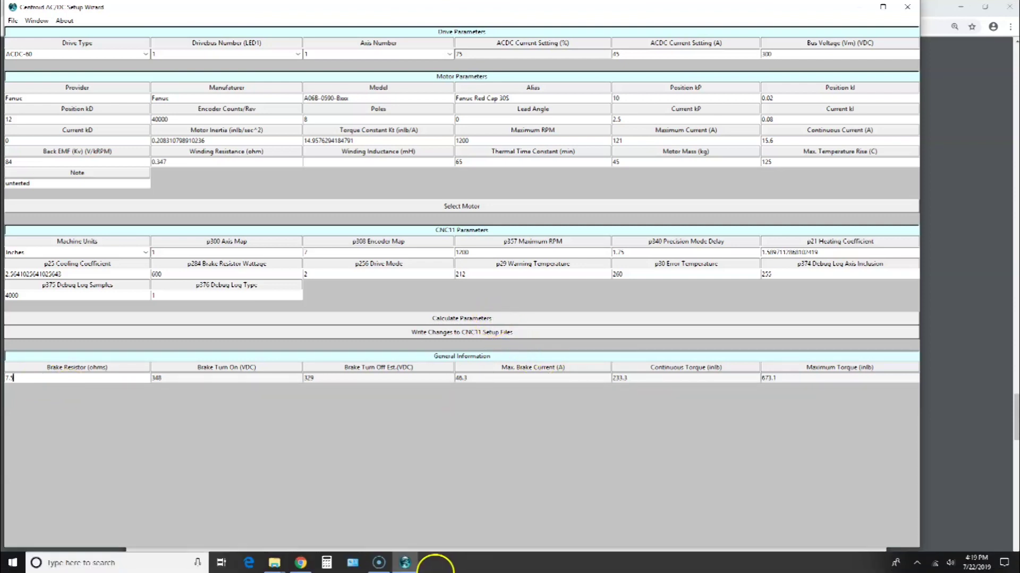
{"action": "left_click", "coordinate": [407, 563]}
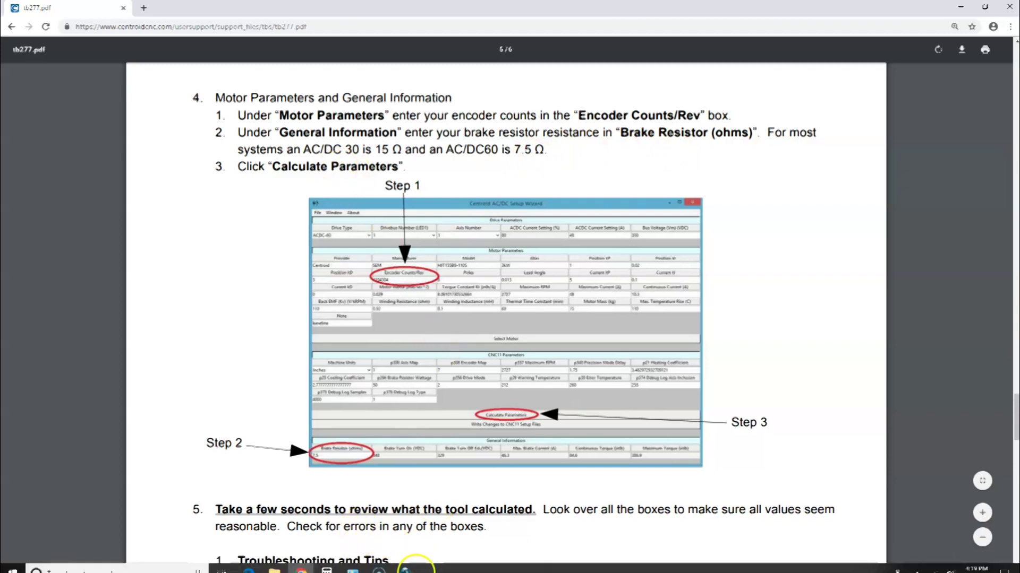
{"action": "left_click", "coordinate": [409, 564]}
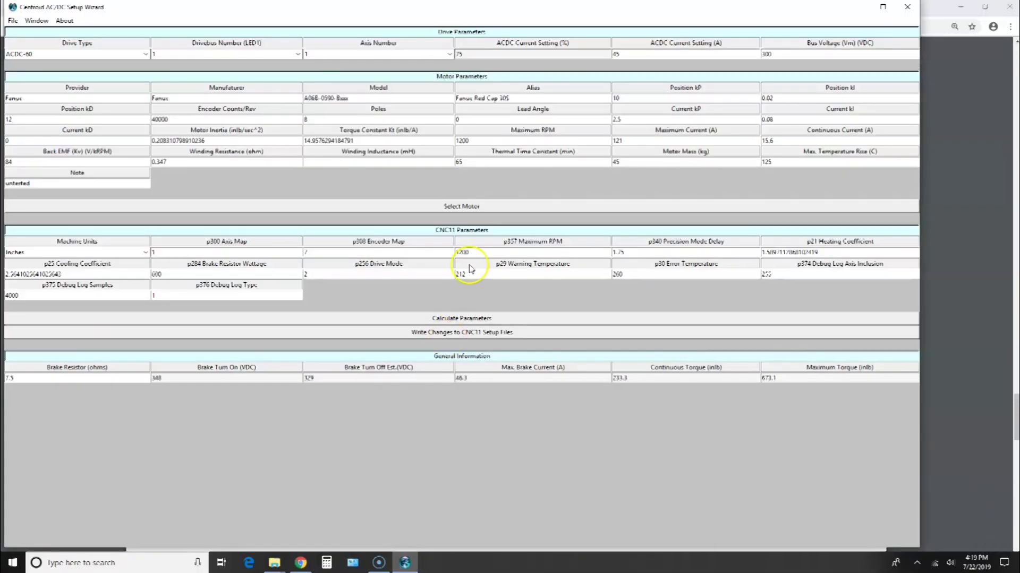
{"action": "left_click", "coordinate": [475, 320]}
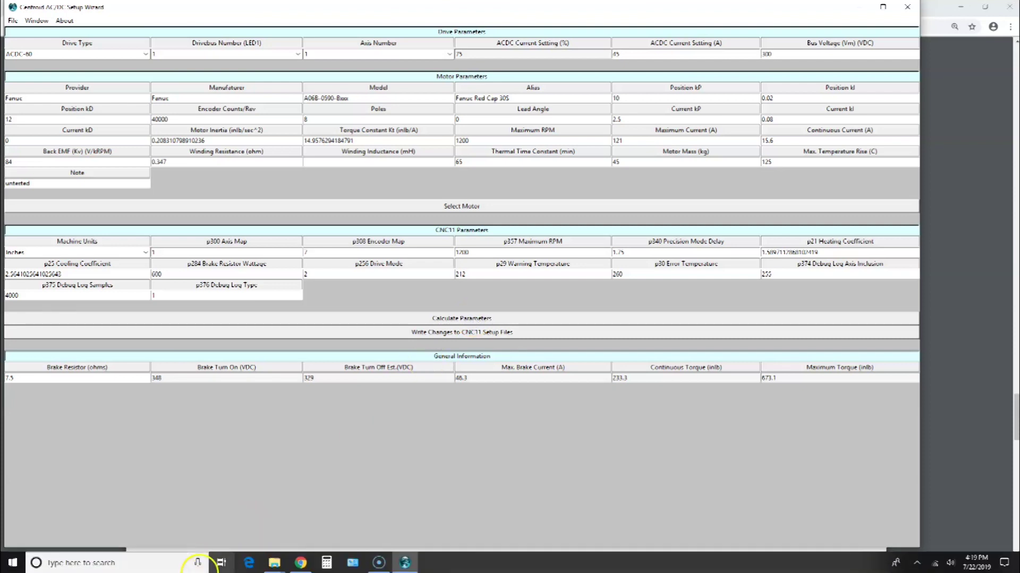
{"action": "left_click", "coordinate": [378, 563]}
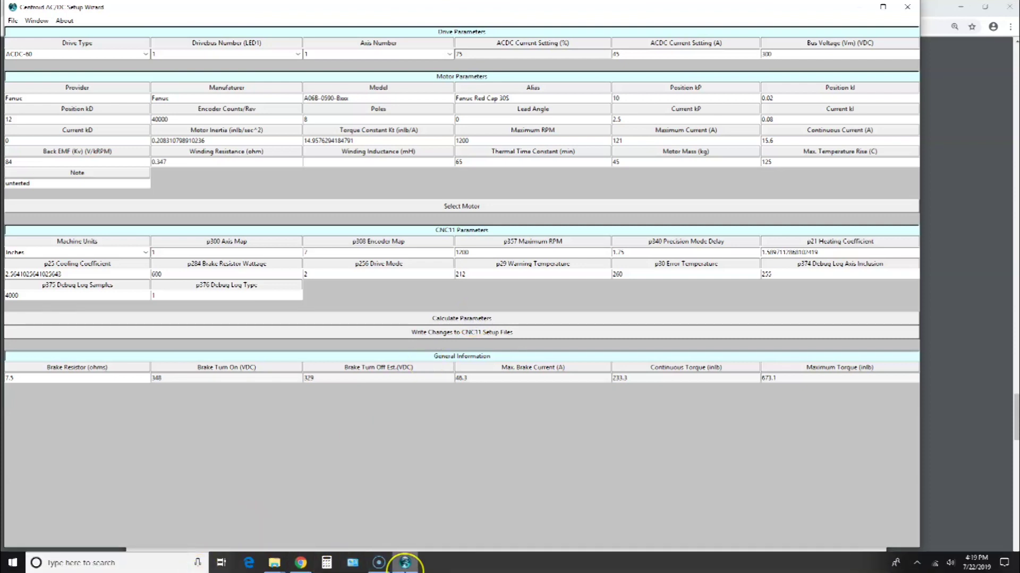
{"action": "mouse_move", "coordinate": [400, 563]}
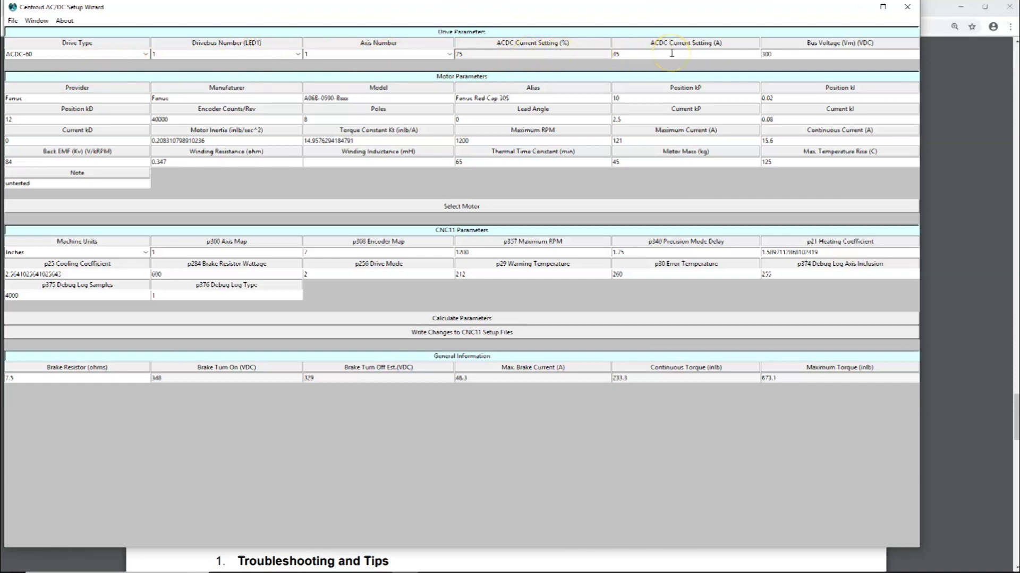
{"action": "left_click", "coordinate": [780, 51]}
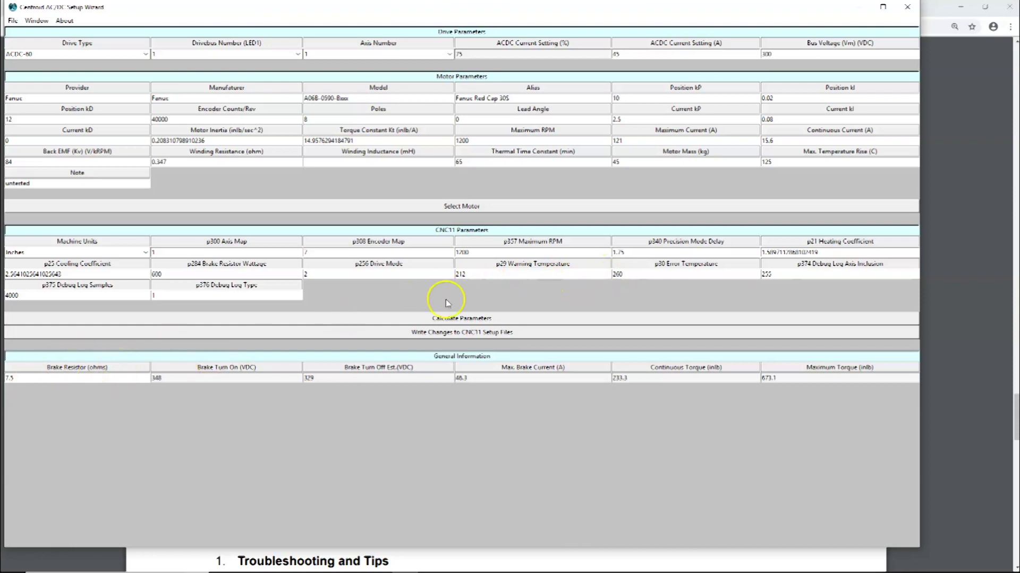
{"action": "left_click", "coordinate": [454, 333]}
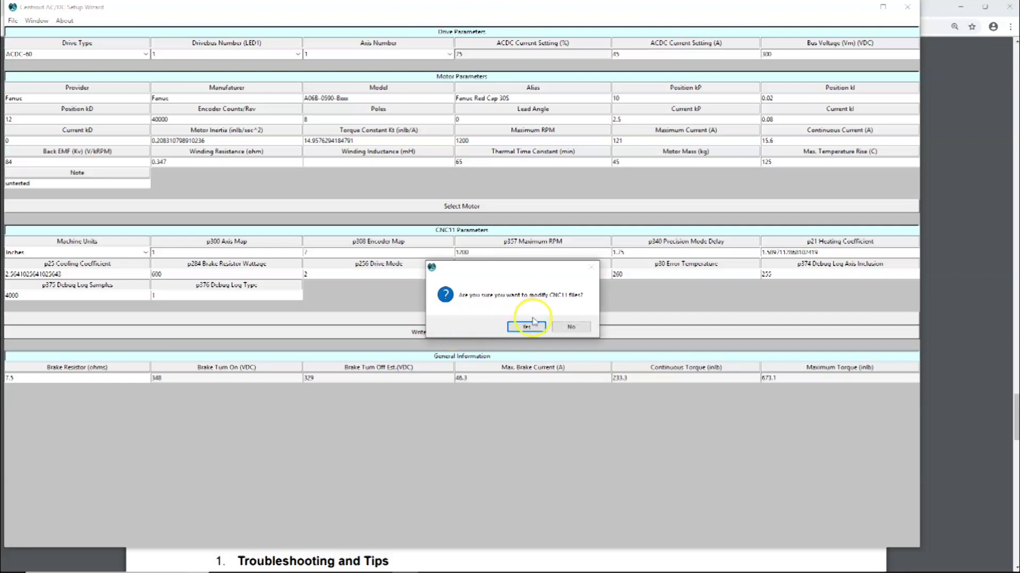
Write the axis 1 values to the CNC11 setup files, confirm with Yes, and return to the guide.
{"action": "left_click", "coordinate": [534, 321]}
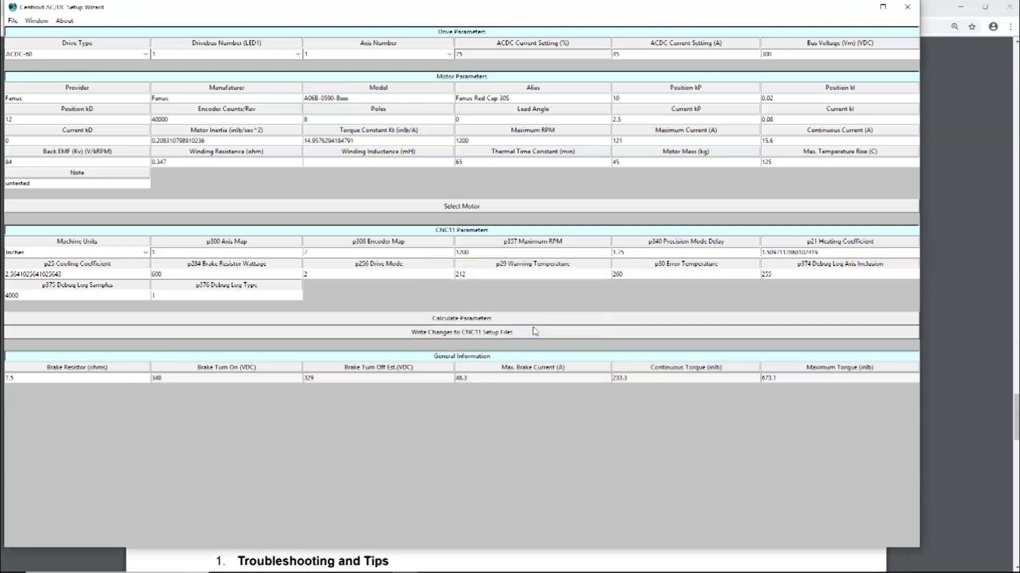
{"action": "left_click", "coordinate": [480, 390]}
{"action": "left_click", "coordinate": [460, 566]}
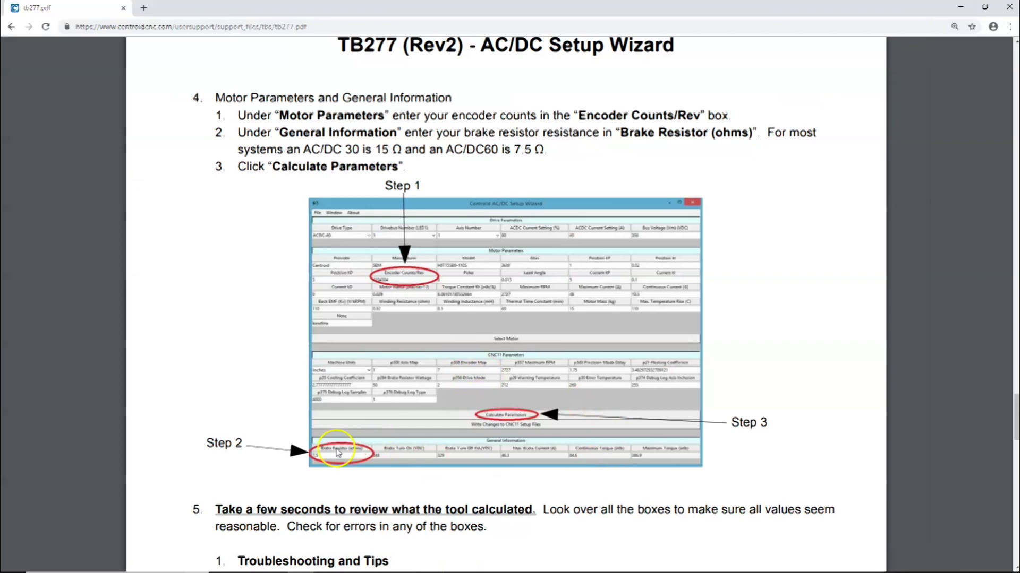
Scroll the TB277 guide past Troubleshooting and Tips to step 7 on page 6.
{"action": "scroll", "coordinate": [198, 356], "scroll_direction": "down", "scroll_amount": 1}
{"action": "scroll", "coordinate": [198, 356], "scroll_direction": "down", "scroll_amount": 8}
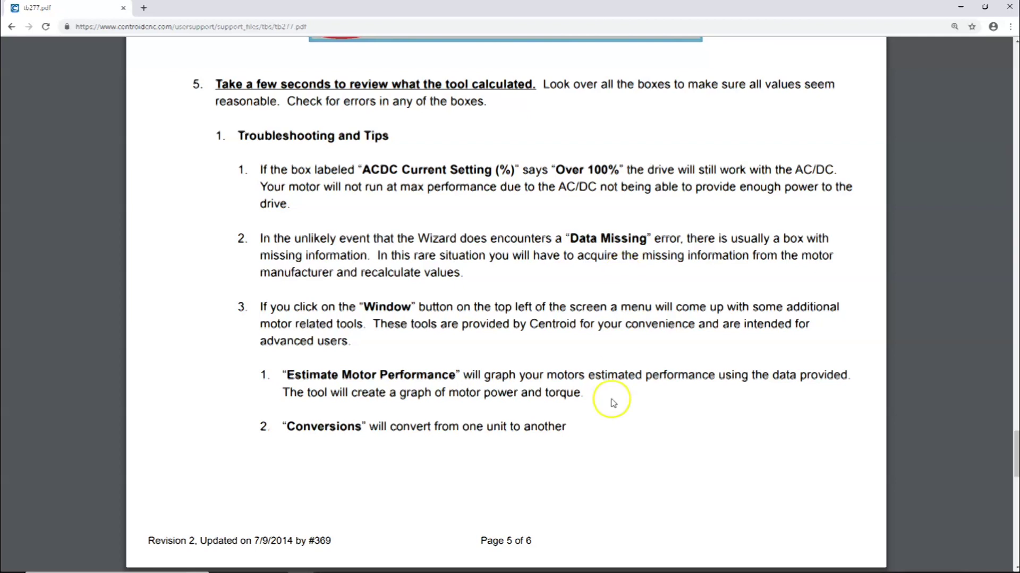
{"action": "mouse_move", "coordinate": [414, 568]}
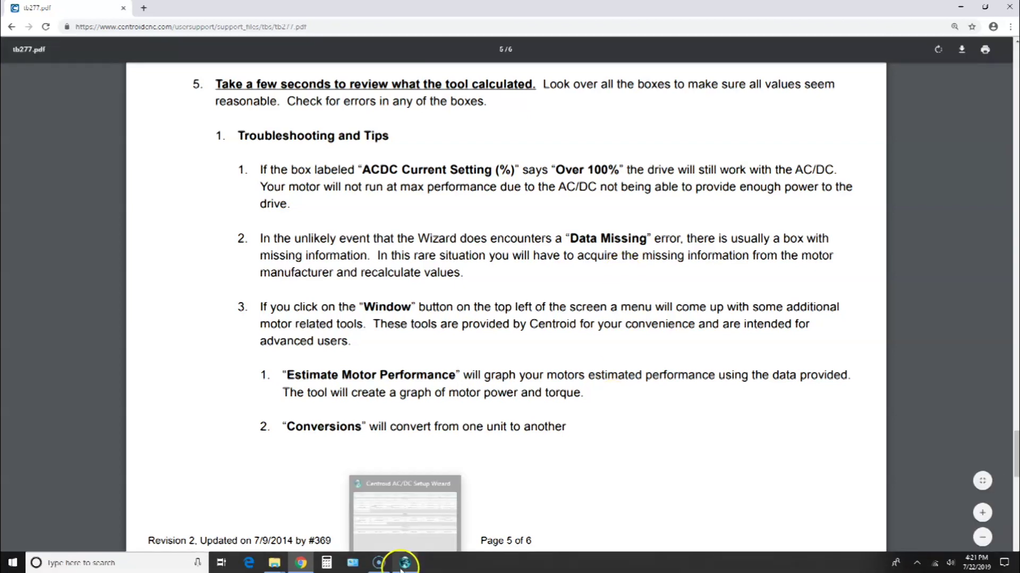
{"action": "left_click", "coordinate": [403, 564]}
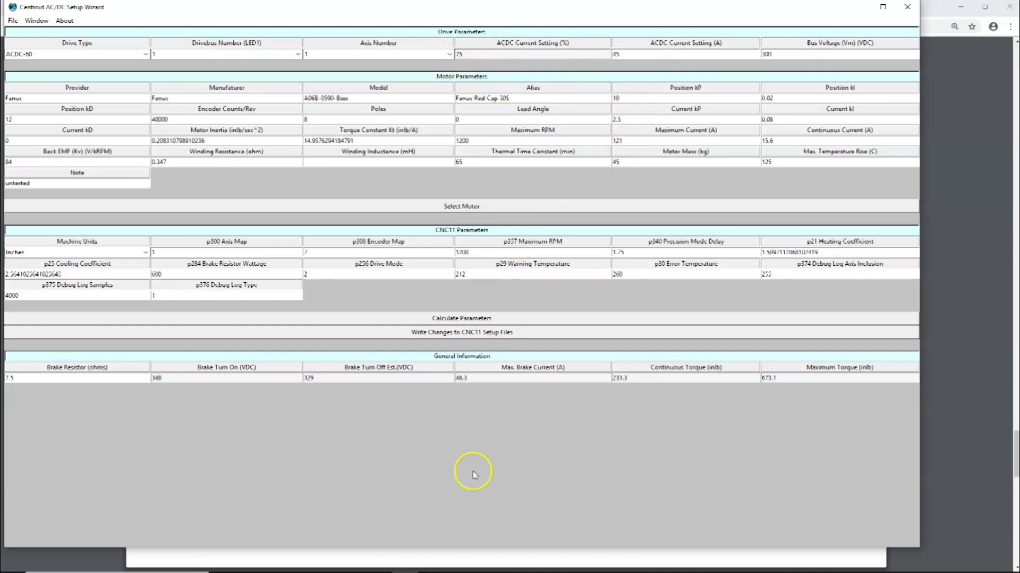
{"action": "mouse_move", "coordinate": [372, 570]}
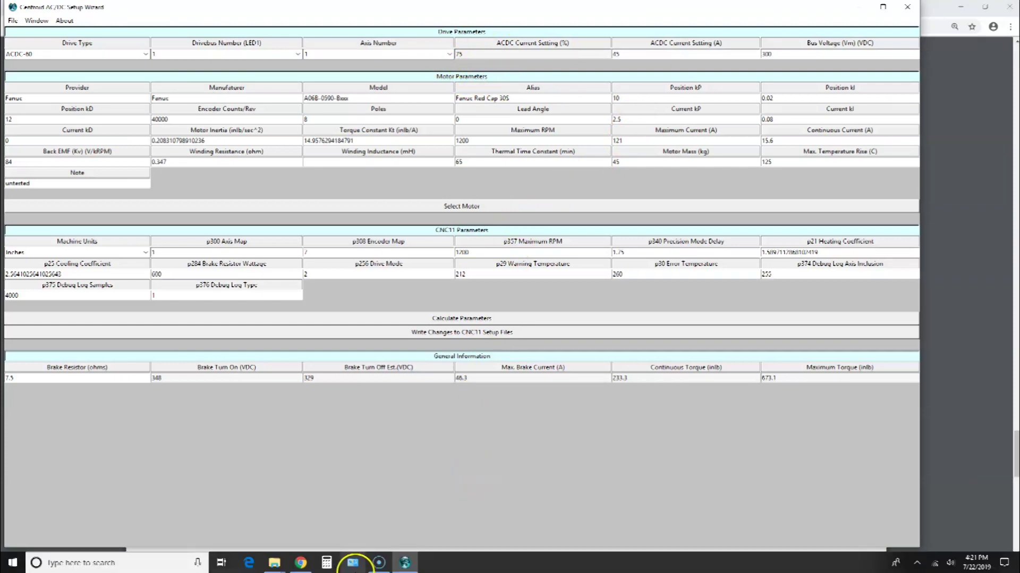
{"action": "left_click", "coordinate": [401, 565]}
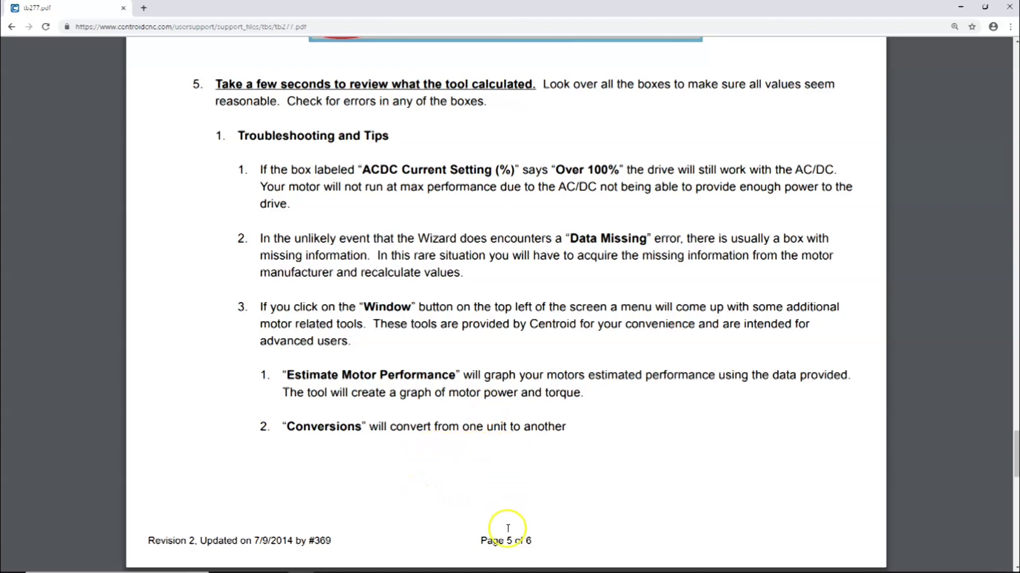
{"action": "scroll", "coordinate": [508, 528], "scroll_direction": "down", "scroll_amount": 1}
{"action": "scroll", "coordinate": [508, 528], "scroll_direction": "down", "scroll_amount": 10}
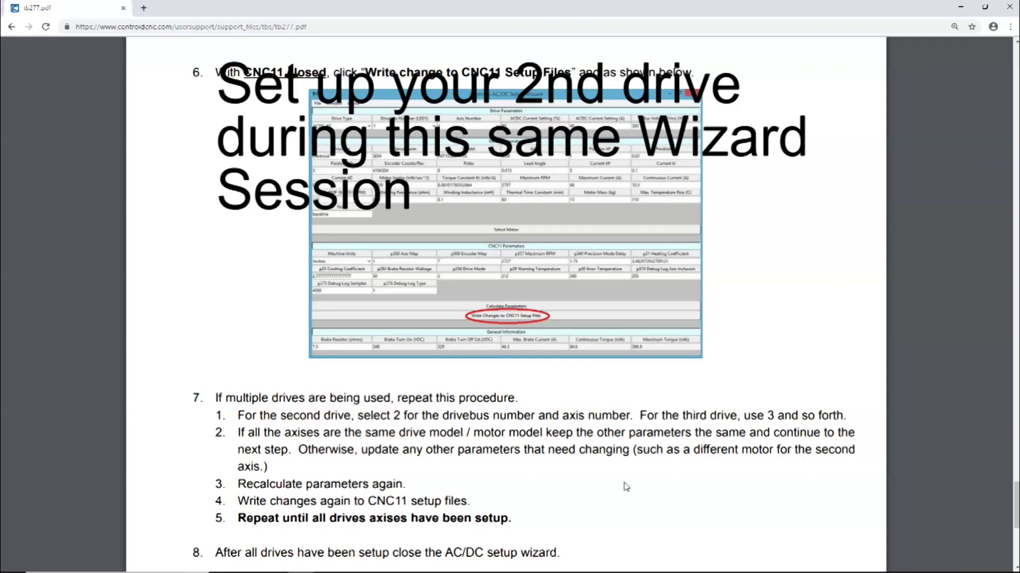
Scroll the TB277 guide down to step 8 on closing the AC/DC setup wizard.
{"action": "scroll", "coordinate": [625, 487], "scroll_direction": "down", "scroll_amount": 2}
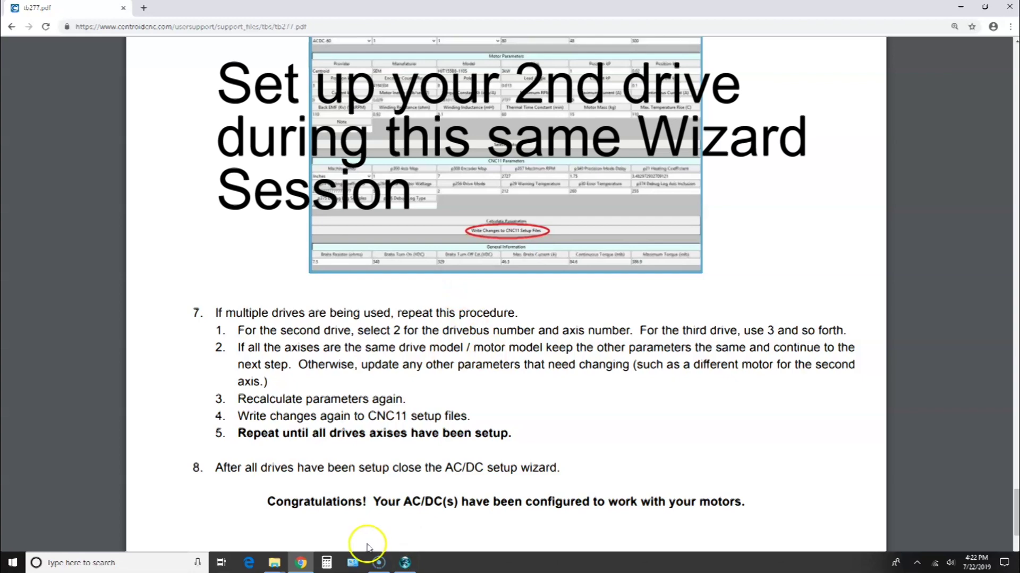
Load the Fanuc Red Cap 20S motor into the wizard at 100% (60 A).
{"action": "left_click", "coordinate": [405, 564]}
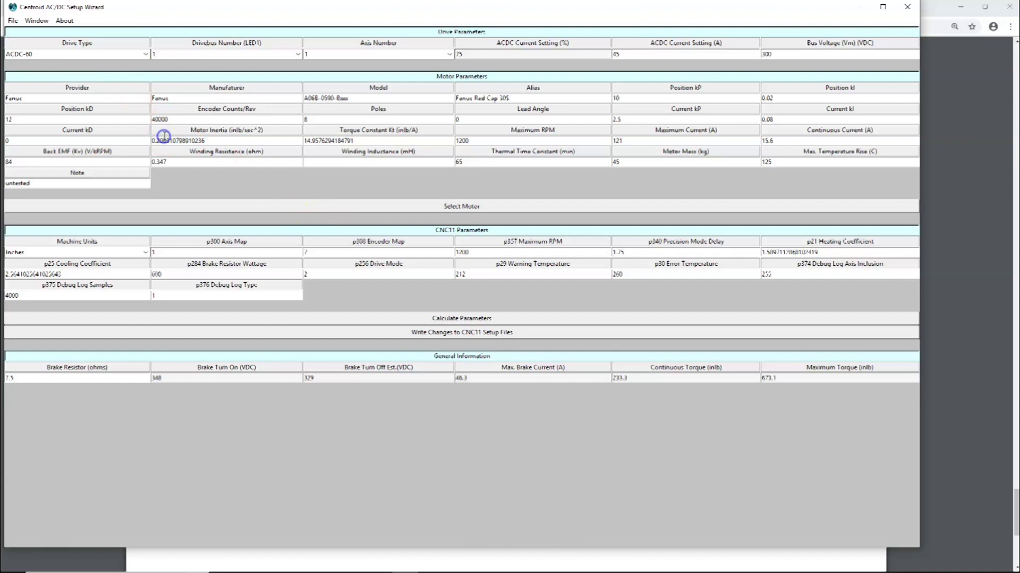
{"action": "left_click", "coordinate": [462, 206]}
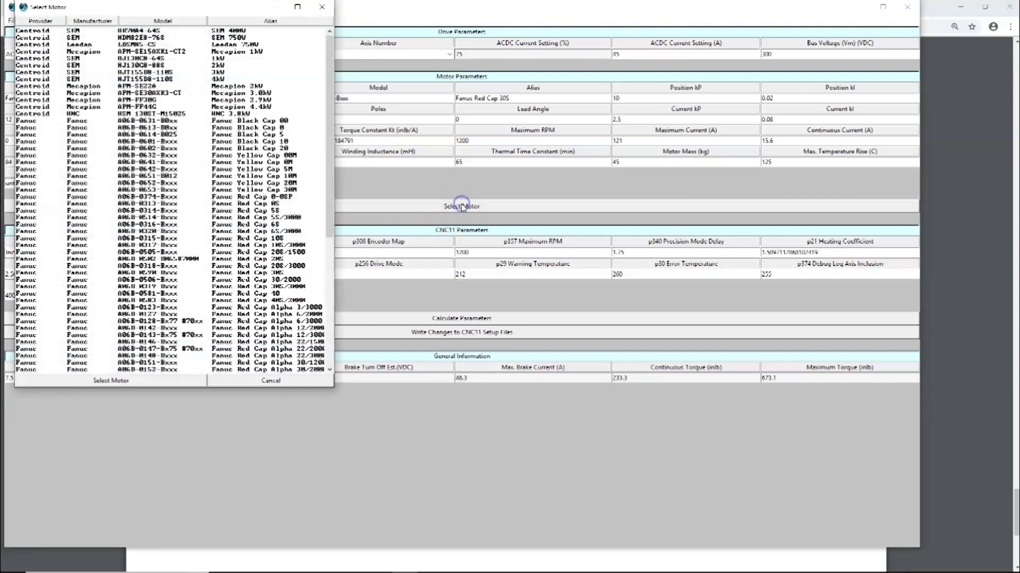
{"action": "left_click", "coordinate": [192, 259]}
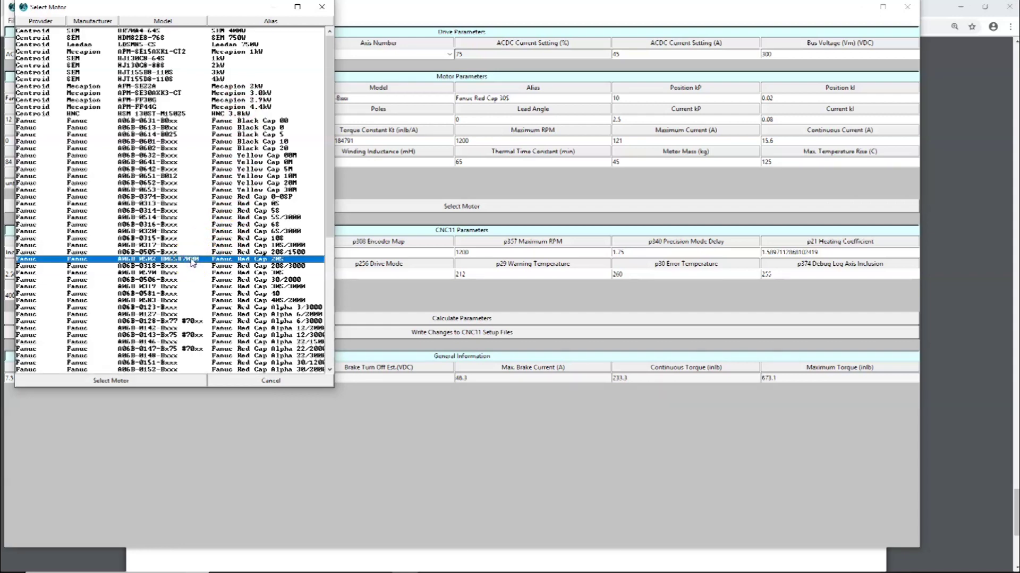
{"action": "left_click", "coordinate": [130, 380]}
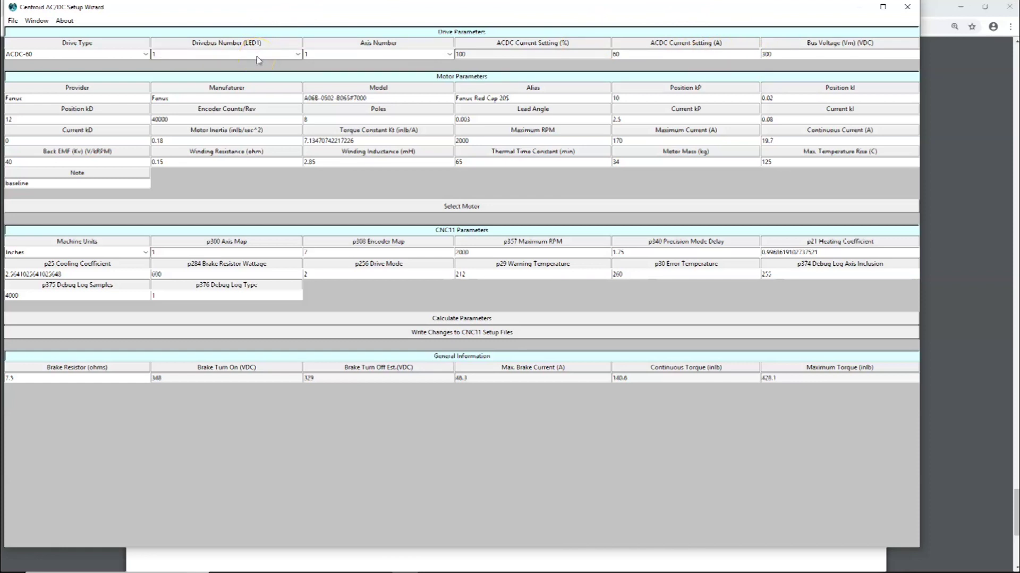
{"action": "left_click", "coordinate": [257, 56]}
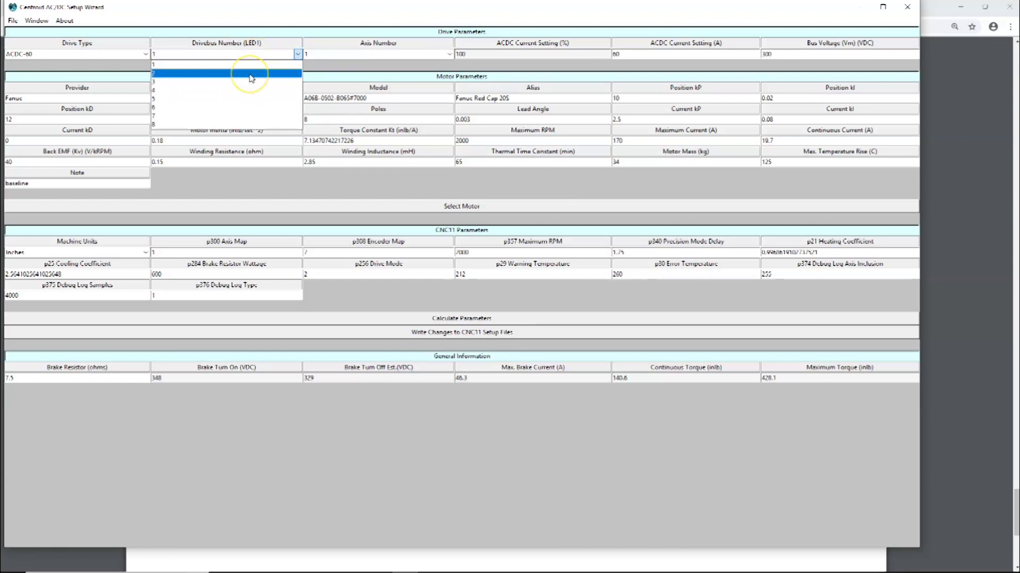
Choose 2 for Drivebus Number (LED1) and 2 for Axis Number, then check the encoder counts entry.
{"action": "left_click", "coordinate": [252, 79]}
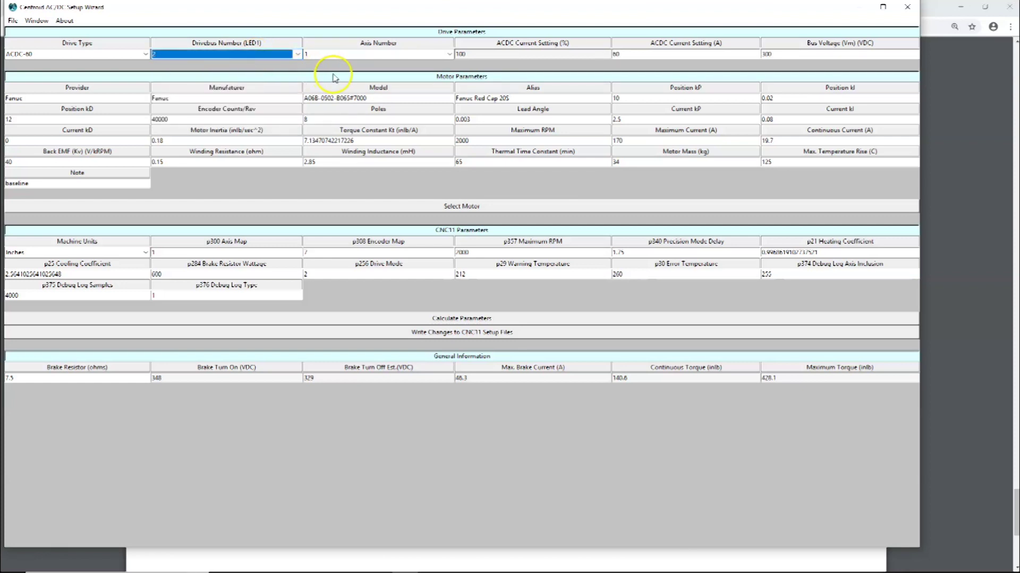
{"action": "left_click", "coordinate": [359, 57]}
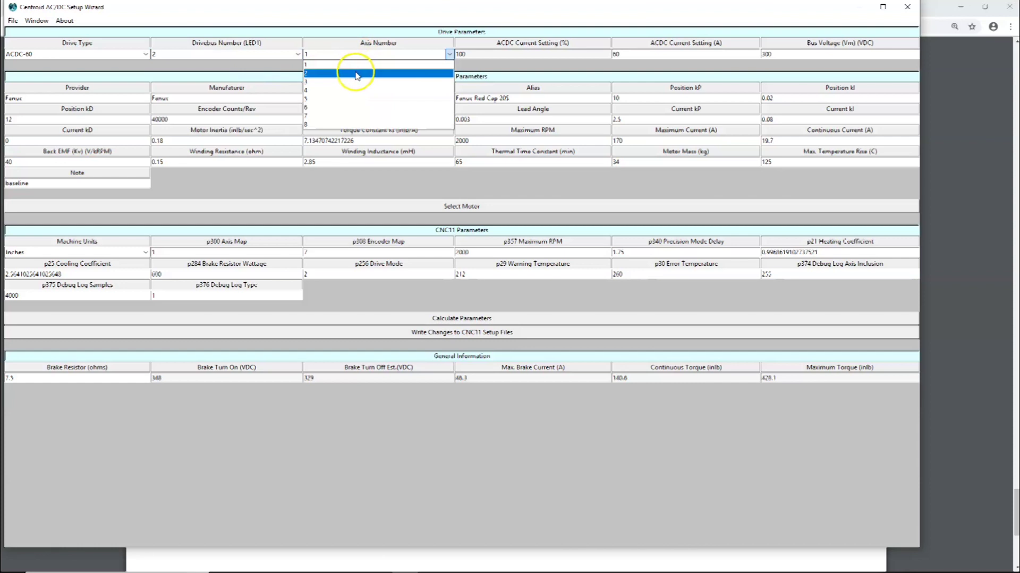
{"action": "left_click", "coordinate": [356, 73]}
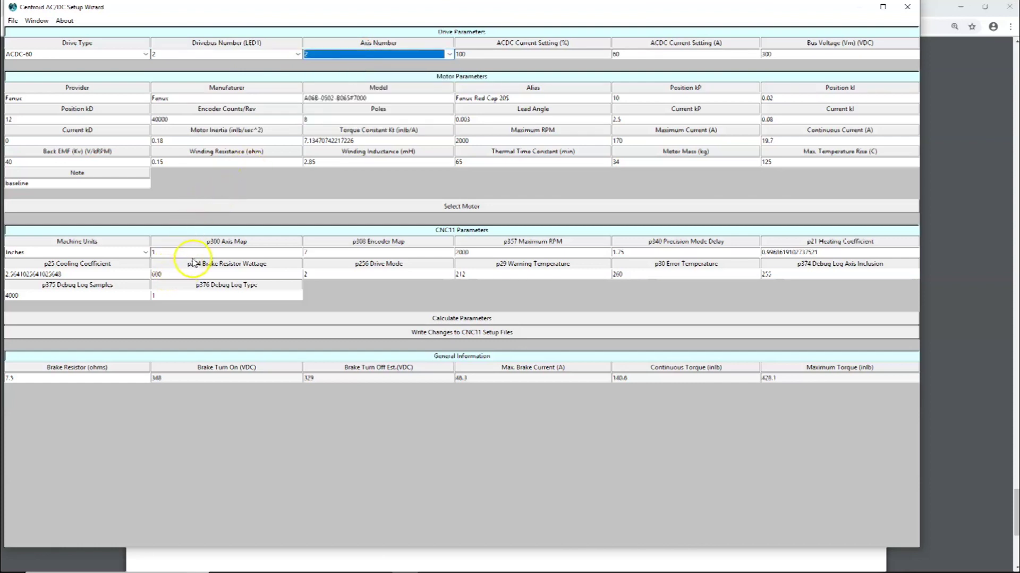
{"action": "left_click", "coordinate": [199, 114]}
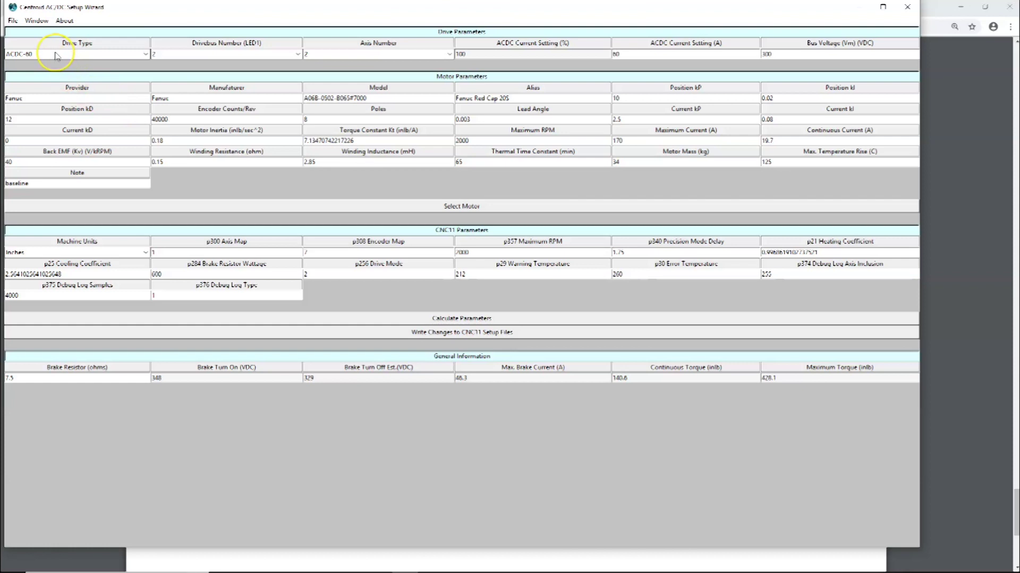
Run Calculate Parameters for axis 2, then close the wizard and the Chrome TB277 guide.
{"action": "left_click", "coordinate": [482, 320]}
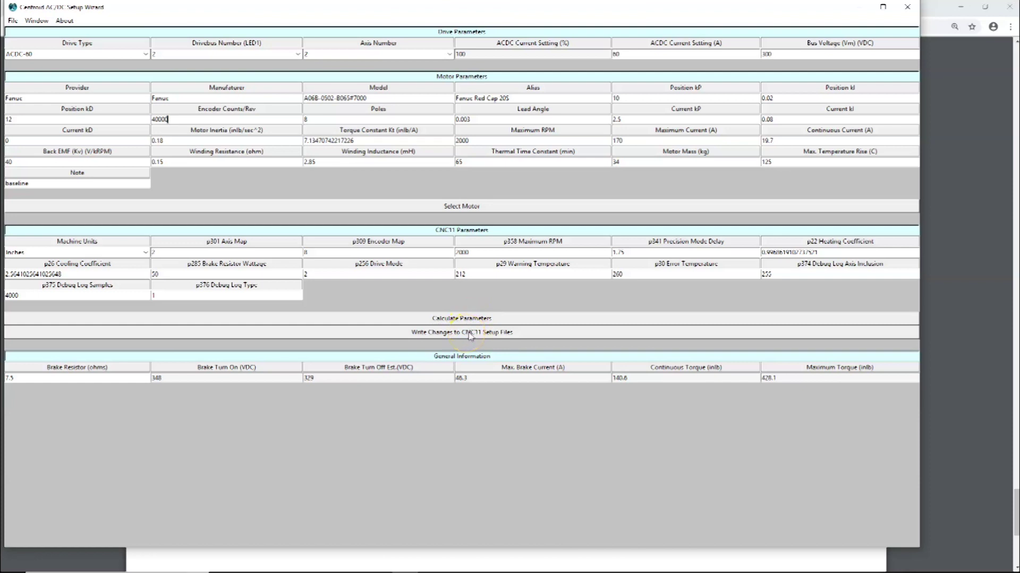
{"action": "left_click", "coordinate": [907, 7]}
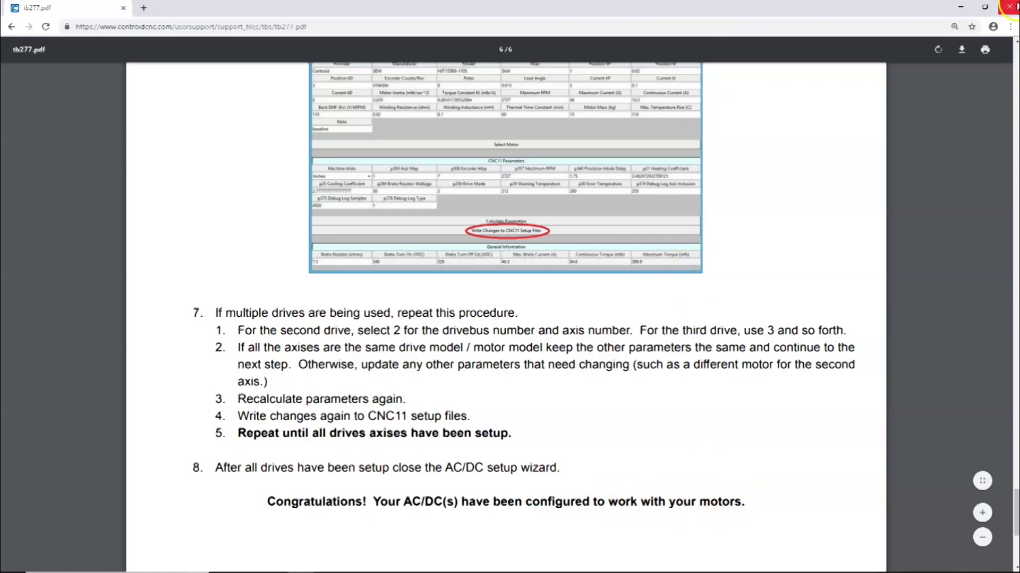
{"action": "left_click", "coordinate": [1009, 7]}
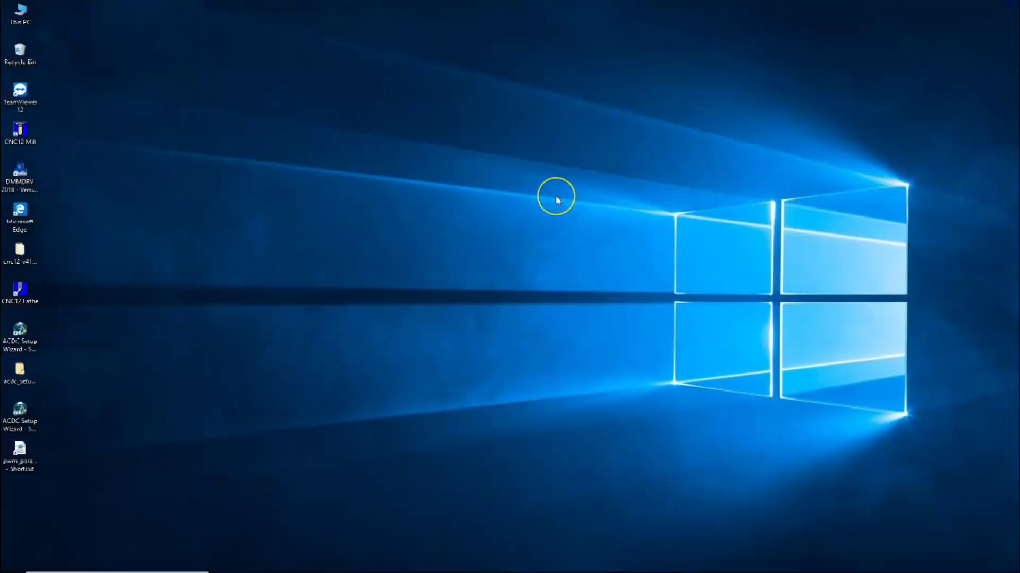